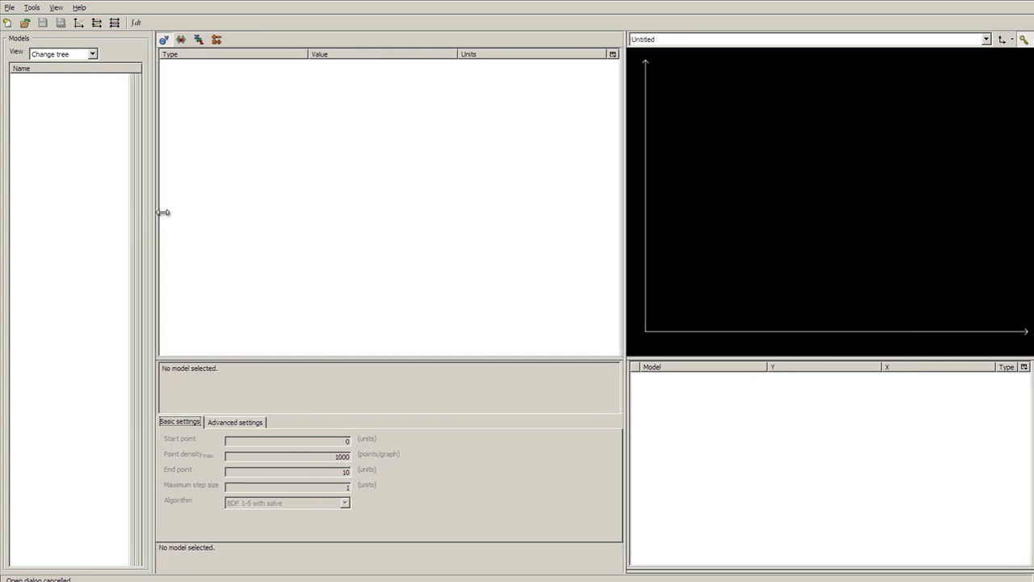
mouse_move(336, 358)
left_mouse_down()
mouse_move(332, 397)
mouse_move(333, 356)
left_mouse_up()
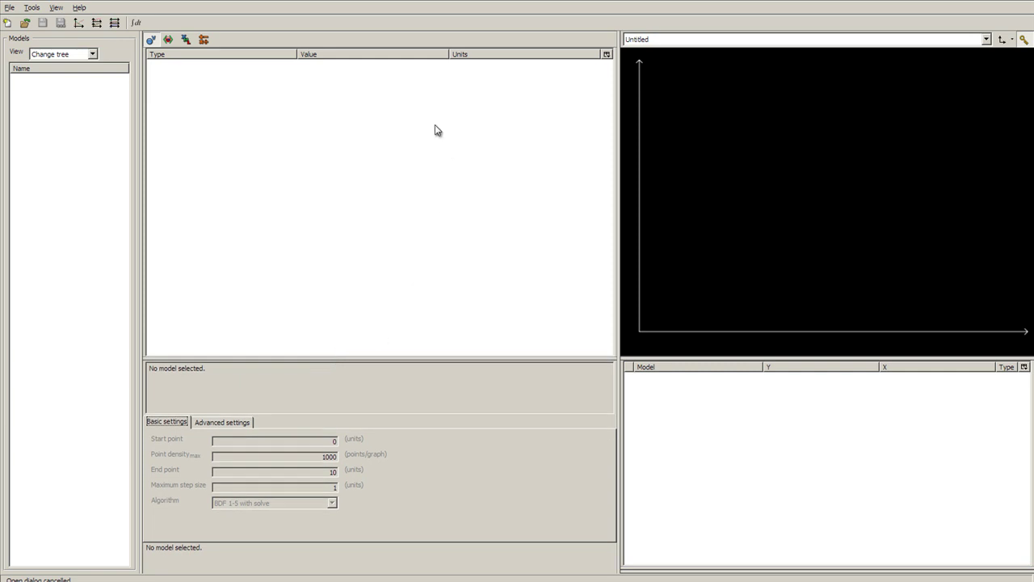
mouse_move(708, 359)
left_mouse_down()
mouse_move(707, 314)
mouse_move(707, 359)
left_mouse_up()
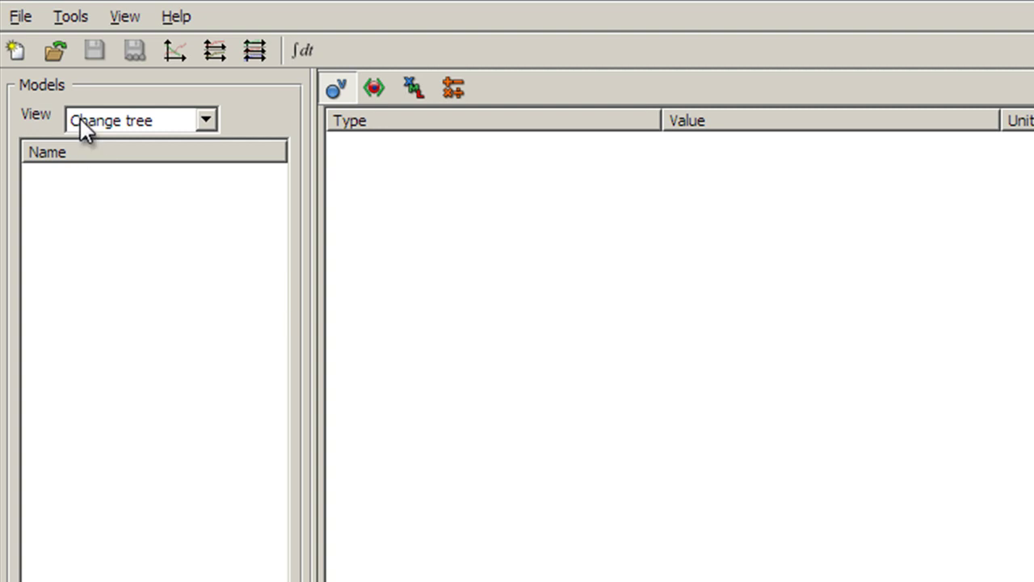
Create a new model named tutorial_model using CellML version 1.1.
left_click(18, 52)
left_click(307, 71)
left_click(257, 115)
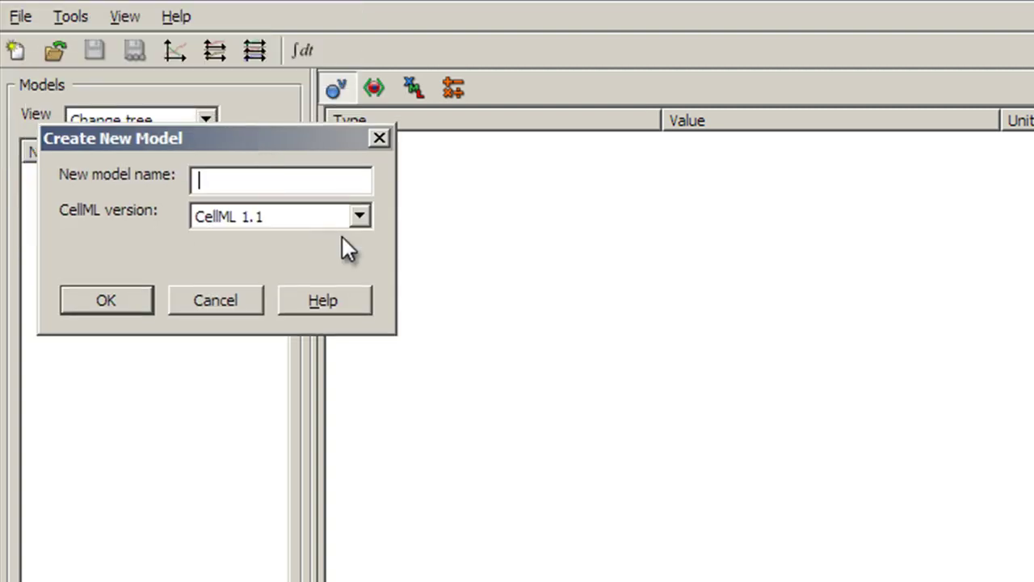
left_click(219, 176)
type("tutorial_model")
left_click(109, 301)
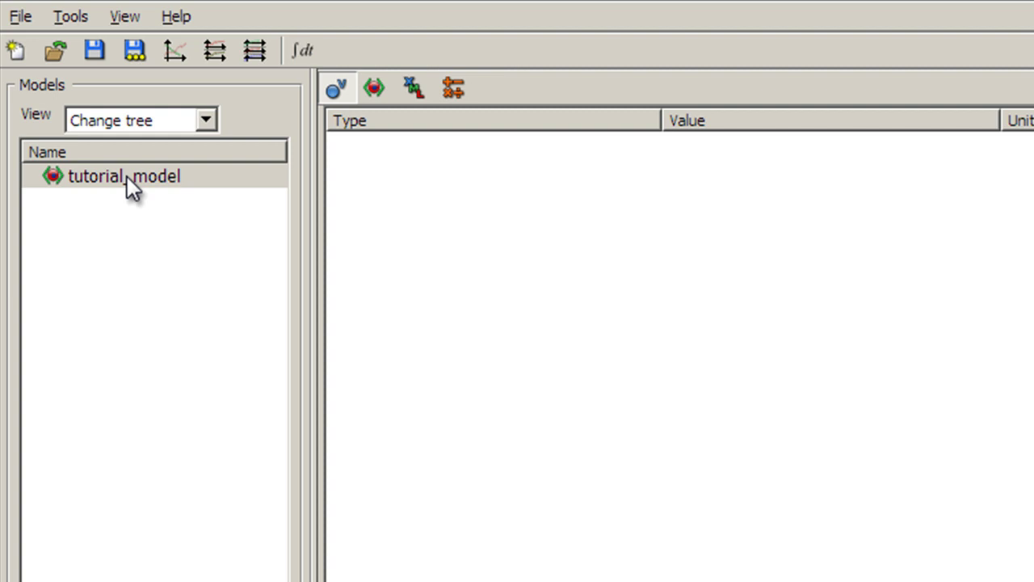
Save the new model as tutorial_model.cellml in the CellML_models folder.
left_click(95, 50)
type("tutorial_model.cellml")
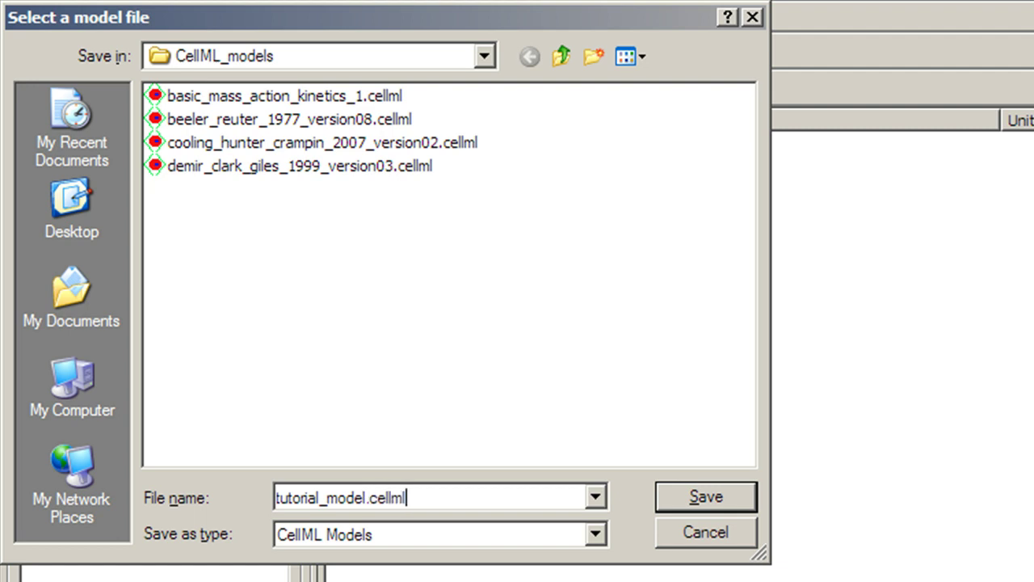
left_click(695, 501)
Display the CellML structure of tutorial_model and add two new components to it.
left_click(173, 185)
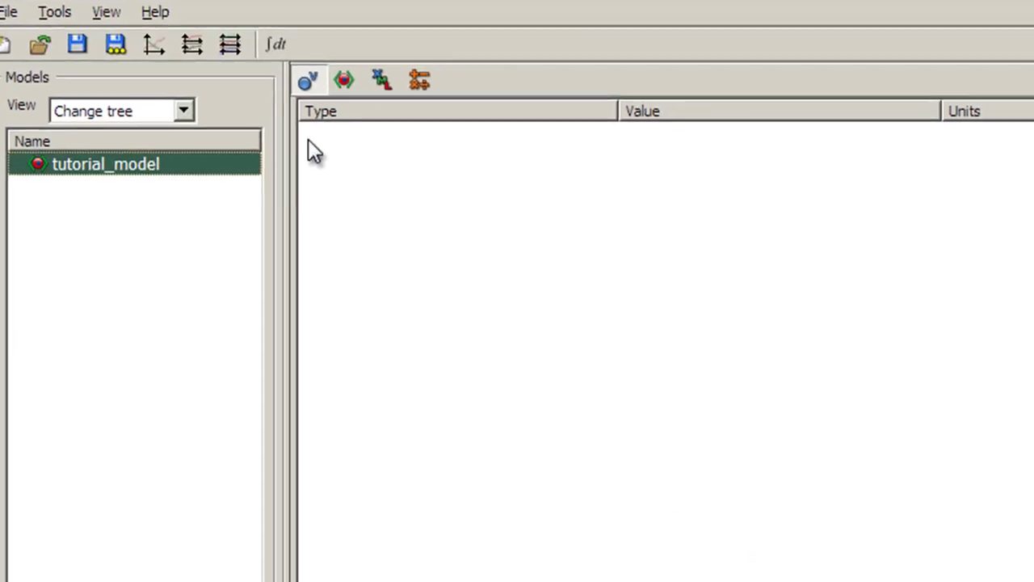
left_click(385, 178)
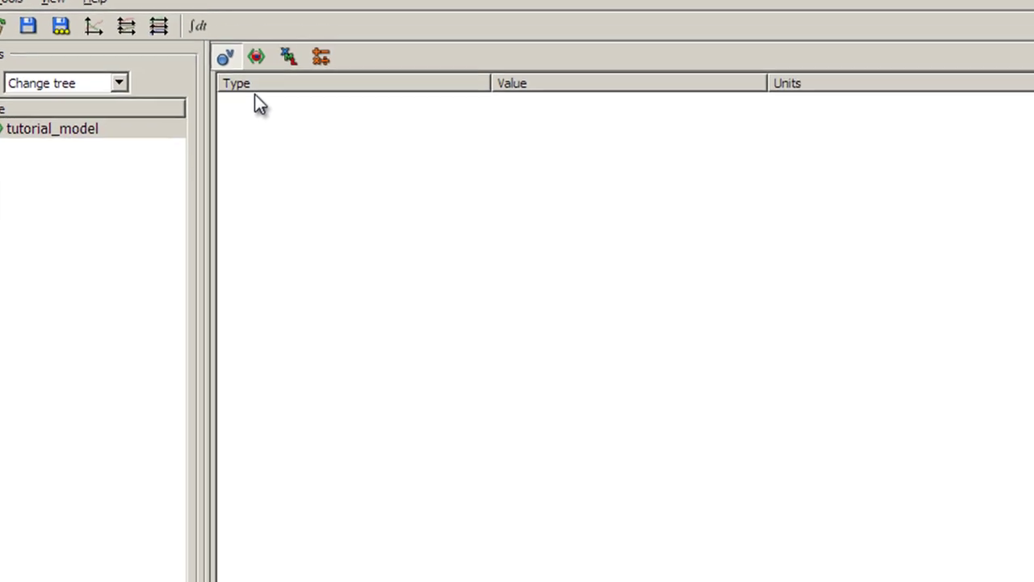
left_click(256, 55)
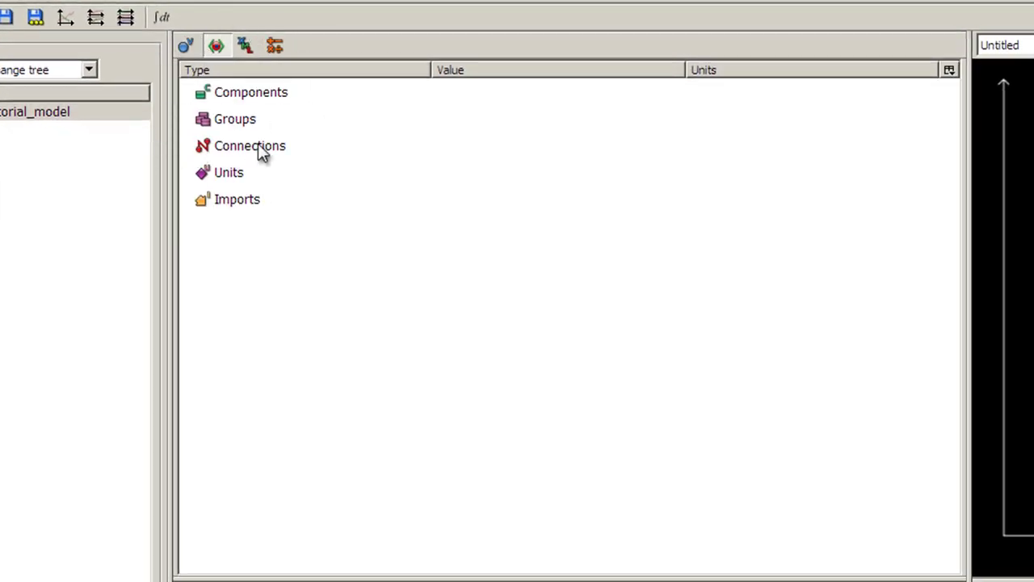
left_click(204, 99)
right_click(205, 99)
left_click(251, 114)
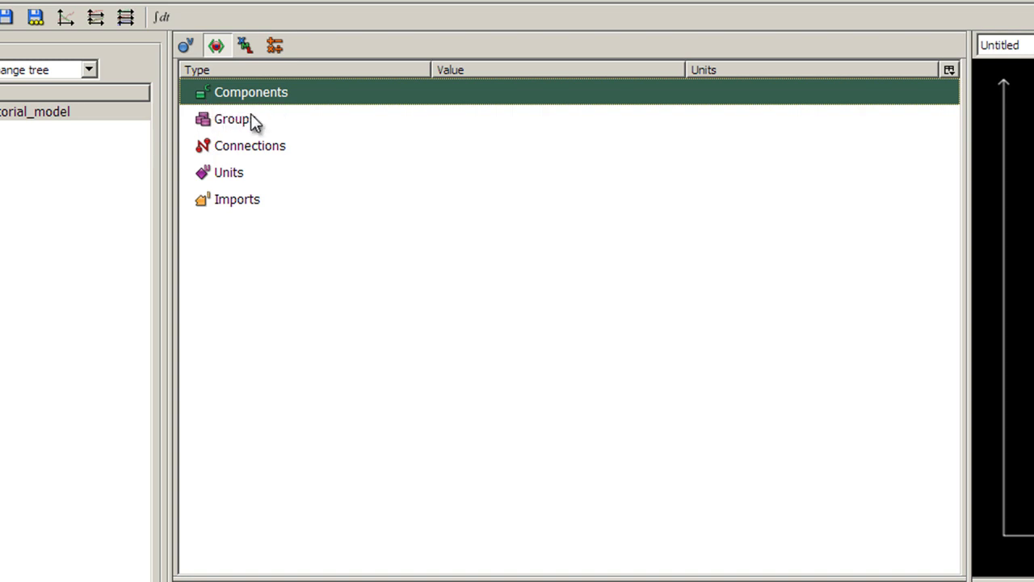
right_click(201, 95)
left_click(234, 112)
Rename the first new component environment and the second one flux.
left_click_drag(340, 116, 187, 115)
type("environ")
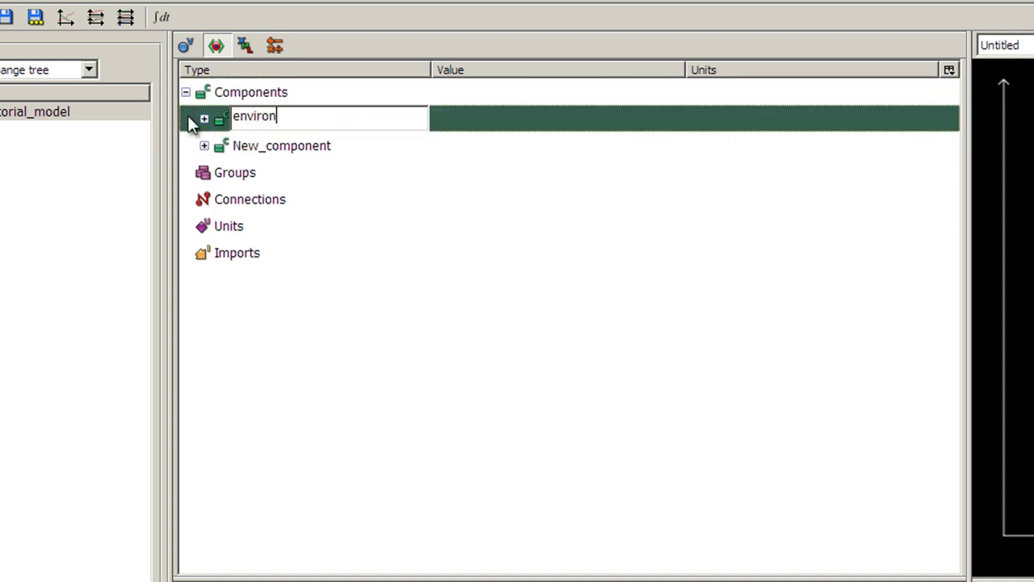
type("ment")
double_click(284, 146)
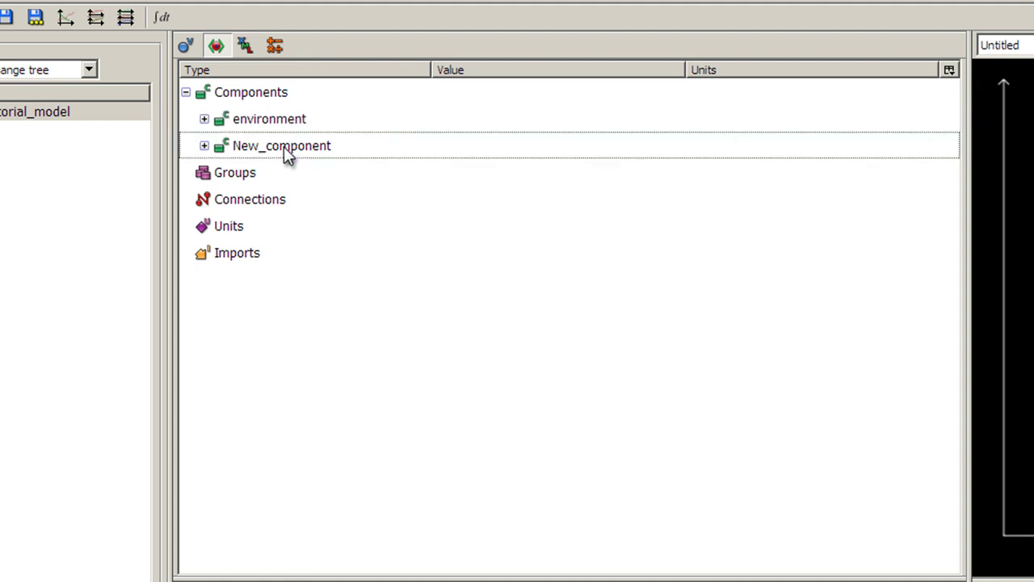
left_click_drag(335, 144, 228, 143)
type("flux")
key("Return")
Add a variable named time to the environment component.
right_click(219, 122)
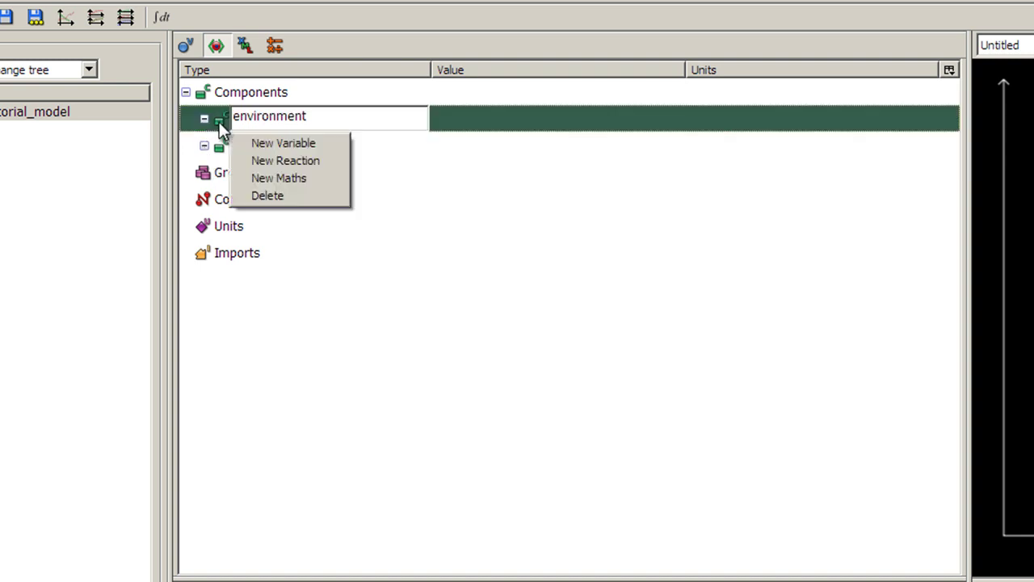
left_click(260, 142)
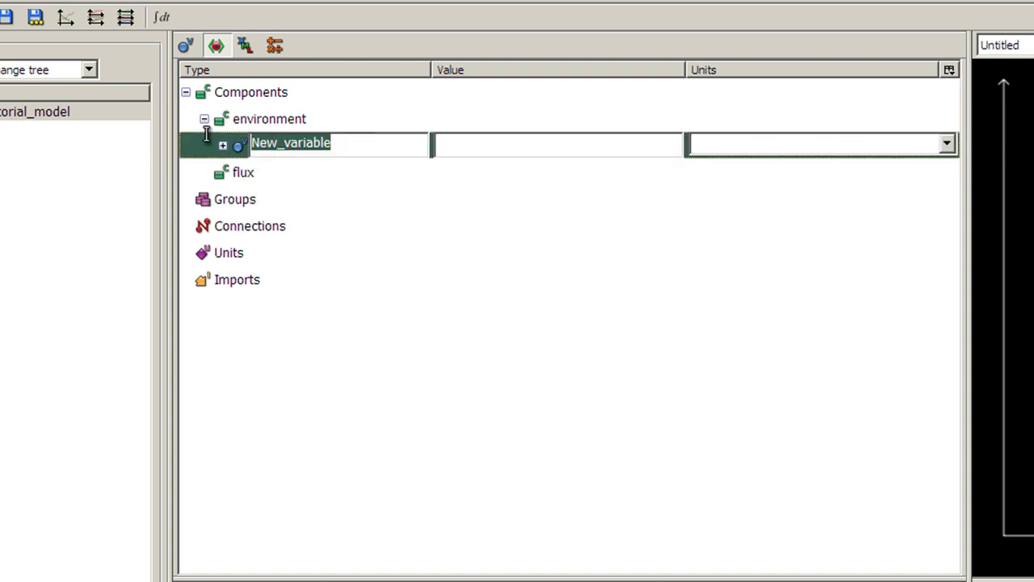
type("time")
key("Return")
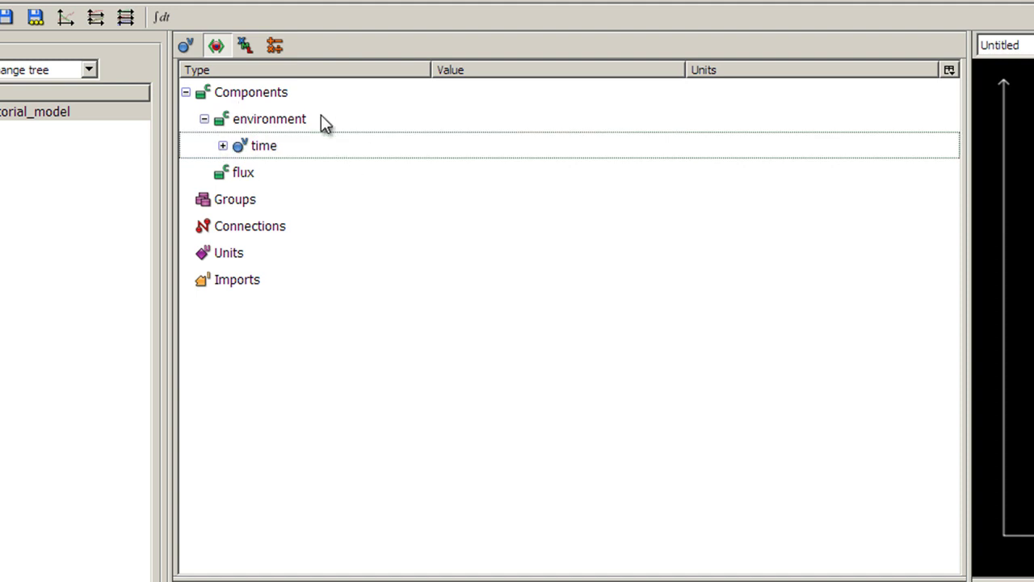
Add seven new variables to the flux component.
right_click(236, 186)
left_click(252, 198)
right_click(231, 186)
left_click(259, 198)
right_click(232, 184)
left_click(261, 196)
right_click(228, 183)
left_click(272, 194)
right_click(225, 173)
left_click(259, 196)
right_click(228, 179)
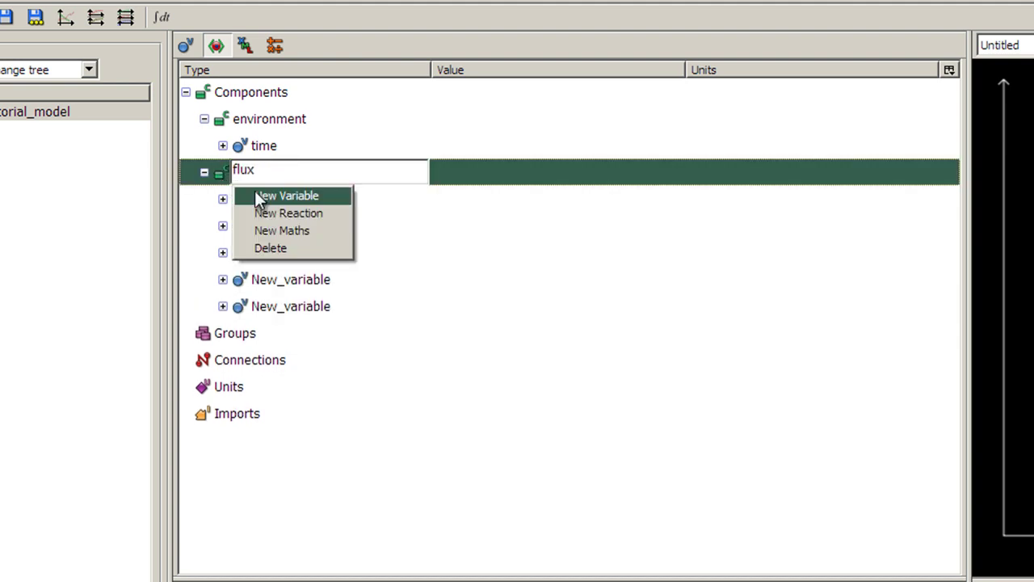
left_click(259, 197)
right_click(225, 181)
left_click(258, 194)
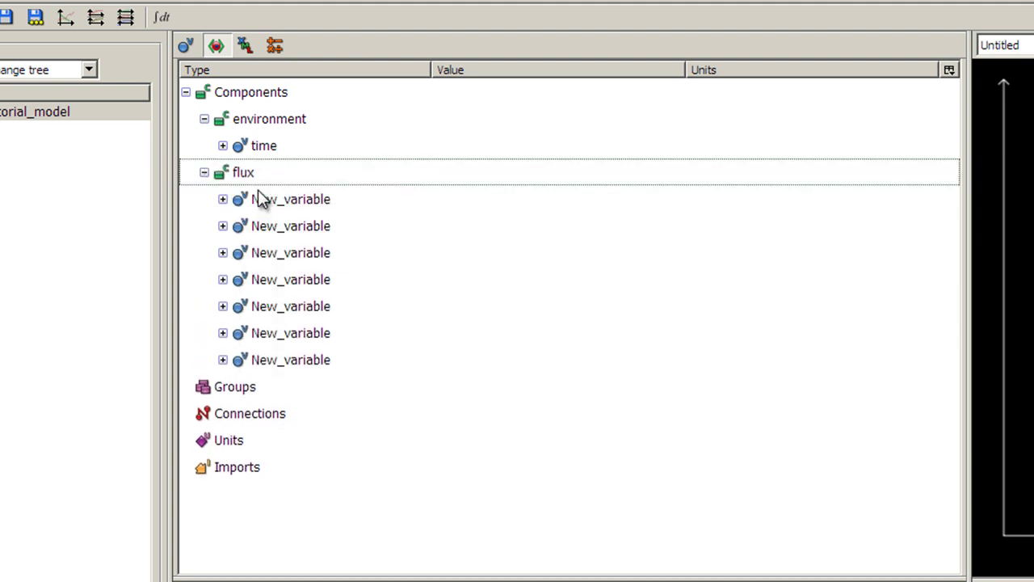
Rename the first three variables of the flux component A, B and C.
double_click(296, 202)
left_click_drag(356, 204, 229, 206)
type("A")
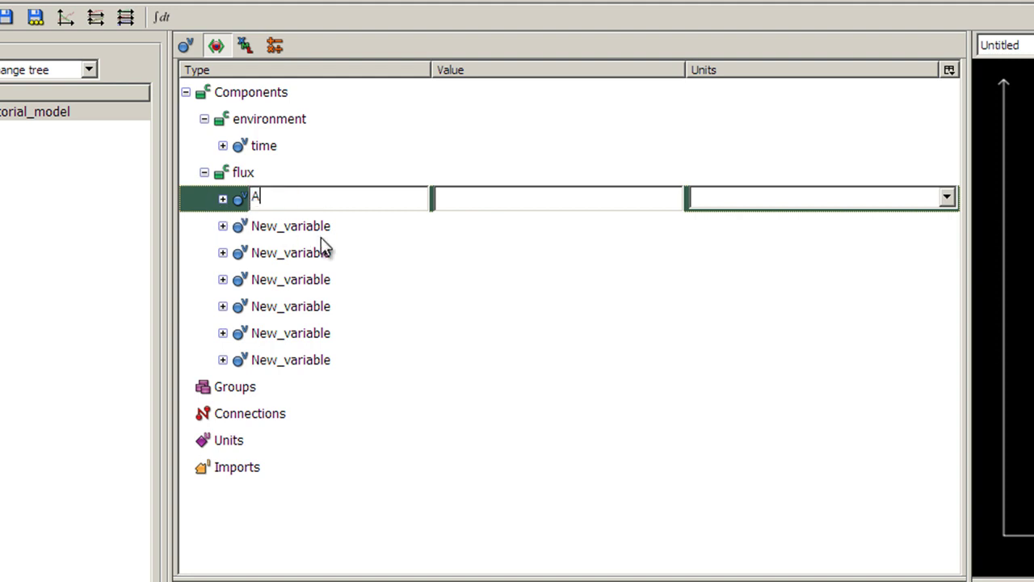
left_click(373, 225)
left_click_drag(374, 224, 193, 216)
type("B")
left_click(339, 261)
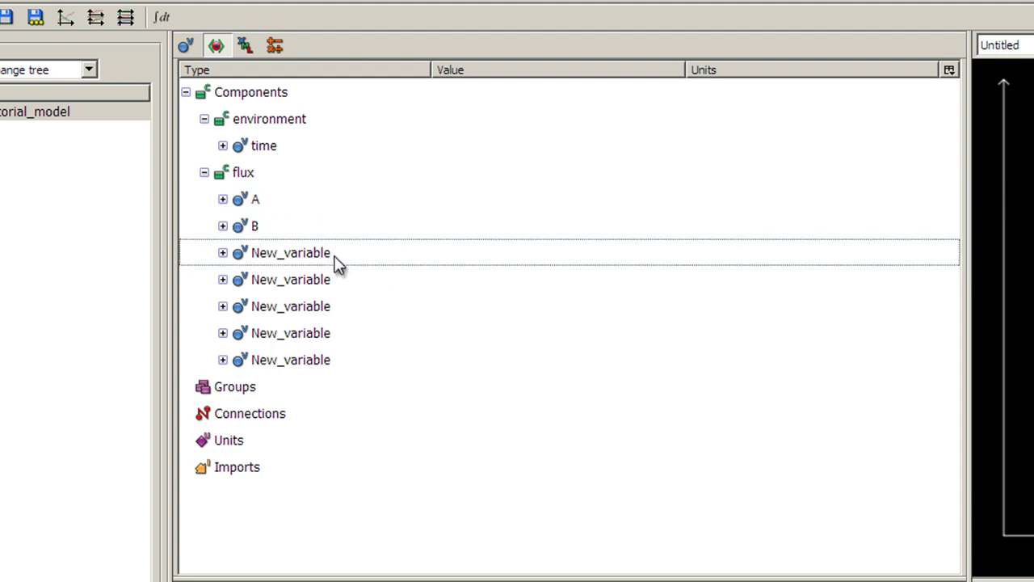
left_click(340, 257)
left_click_drag(340, 257, 248, 242)
type("C")
Rename the fourth and fifth variables of the flux component kf and kb.
left_click(326, 274)
left_click_drag(367, 279, 180, 266)
type("kf")
key("Return")
left_click(294, 305)
left_click_drag(358, 307, 224, 300)
type("kb")
key("Return")
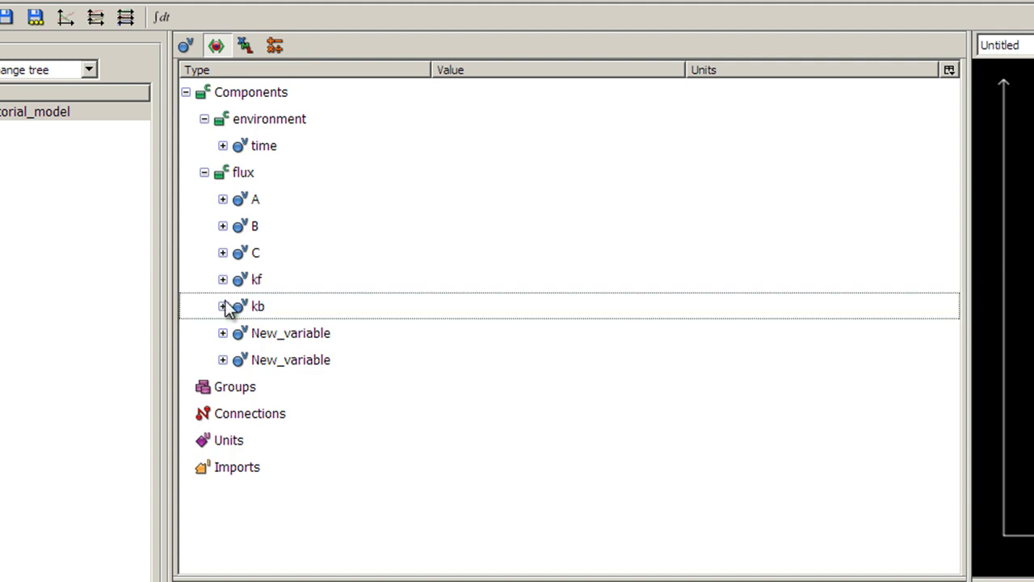
Rename the last two variables of the flux component J and time.
left_click(308, 333)
left_click_drag(371, 333, 166, 323)
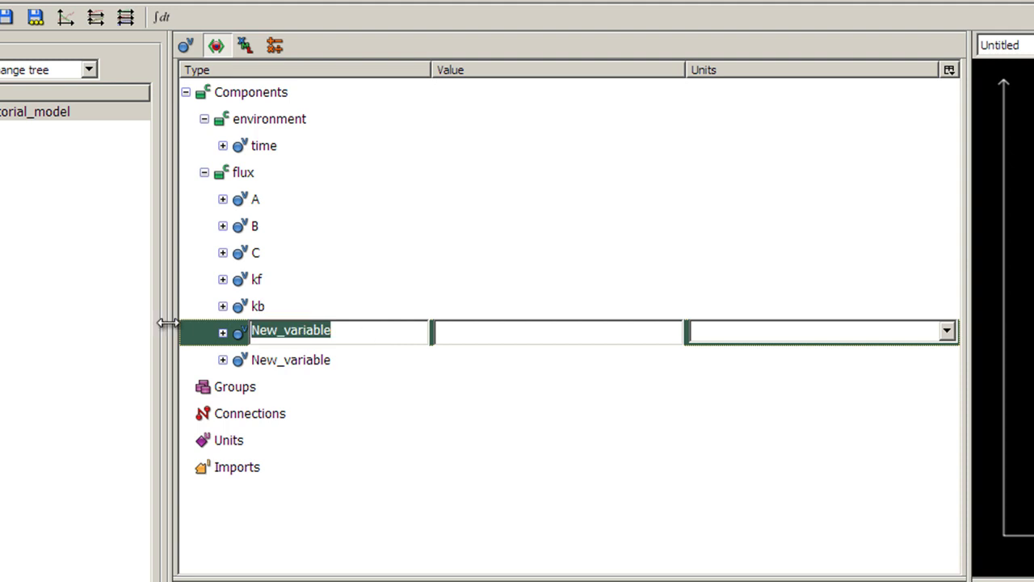
type("J")
key("Return")
left_click(352, 360)
left_click_drag(356, 357, 195, 354)
type("time")
key("Return")
left_click(239, 356)
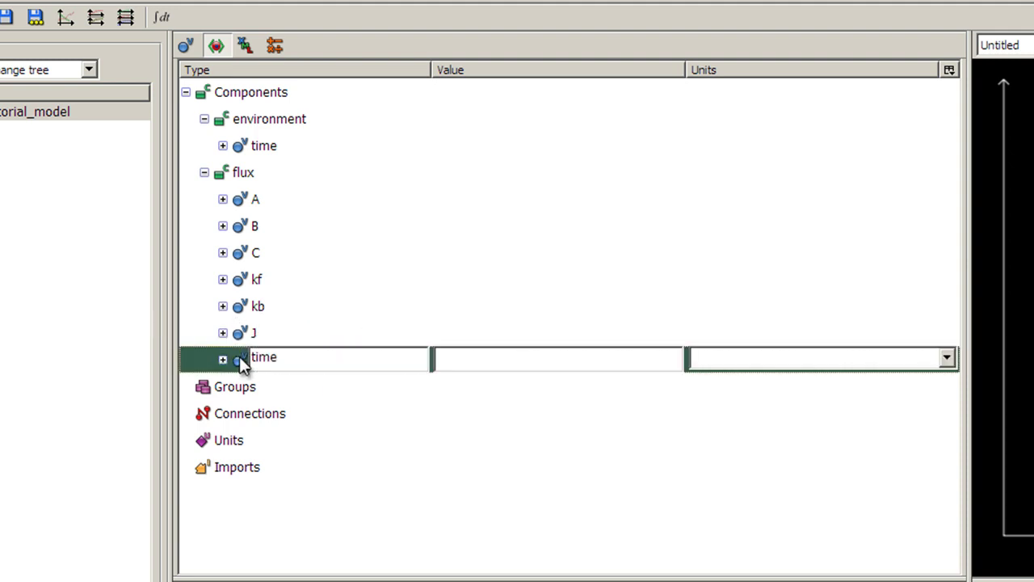
left_click(242, 143)
left_click(243, 359)
left_click(242, 146)
Set the values of the flux variables A to 2, B to 3 and C to 0.
left_click(290, 206)
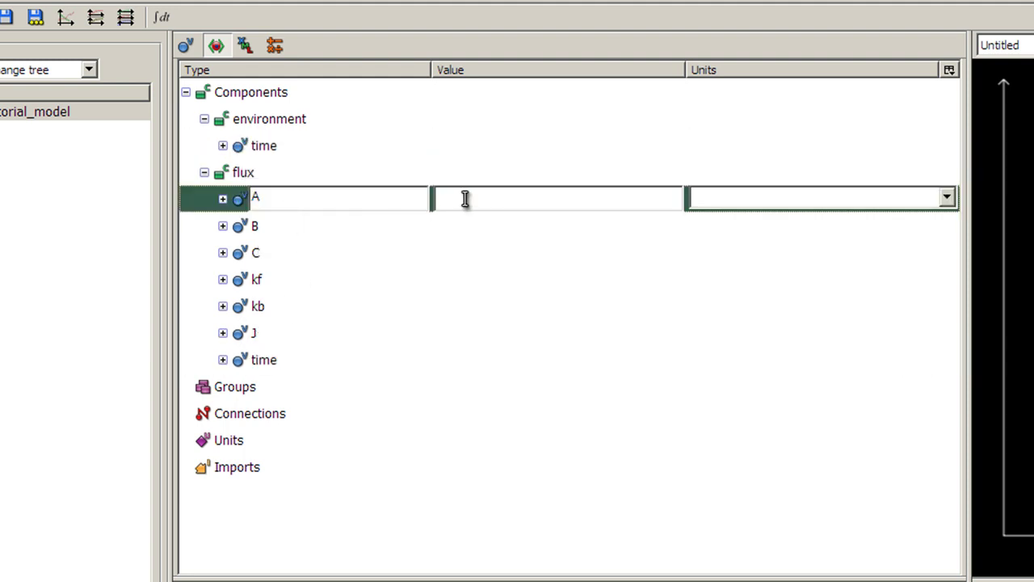
left_click(524, 222)
key("Return")
left_click(470, 237)
left_click(479, 256)
type("0")
key("Return")
Set the value of kf to 0.15 and the value of kb to 0.5 in the flux component.
left_click(479, 280)
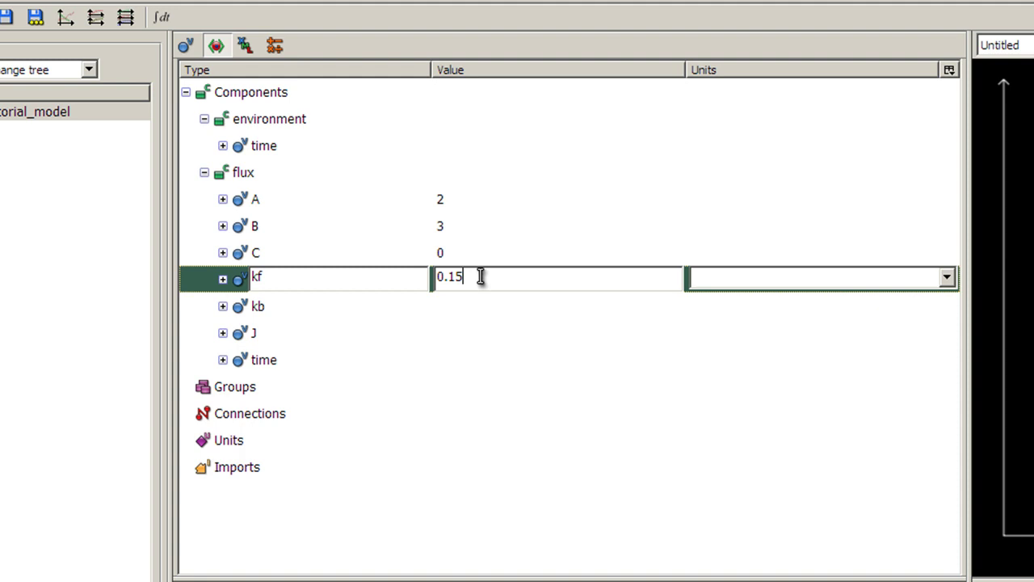
key("Return")
left_click(538, 303)
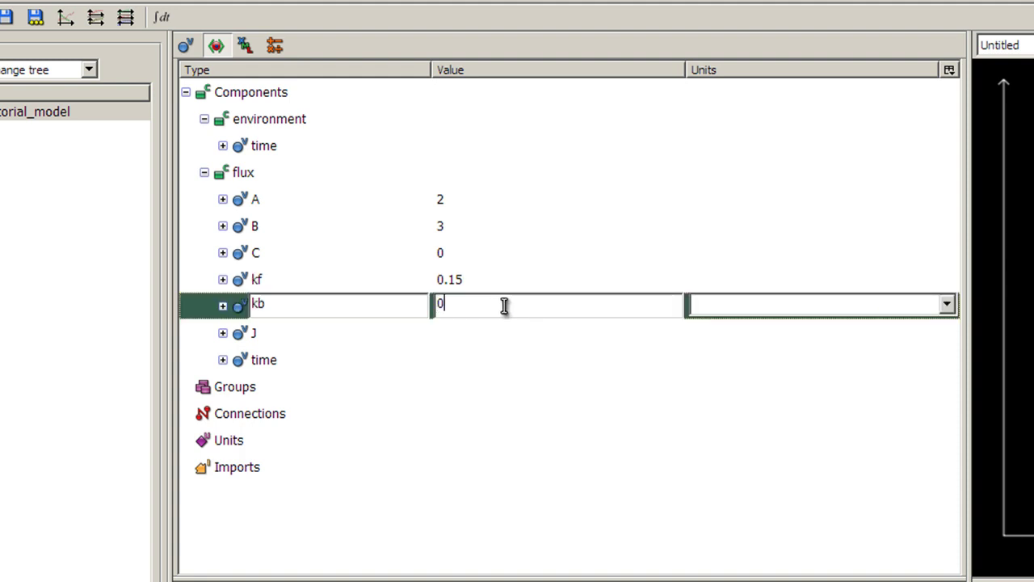
type("0.5")
key("Return")
left_click(505, 331)
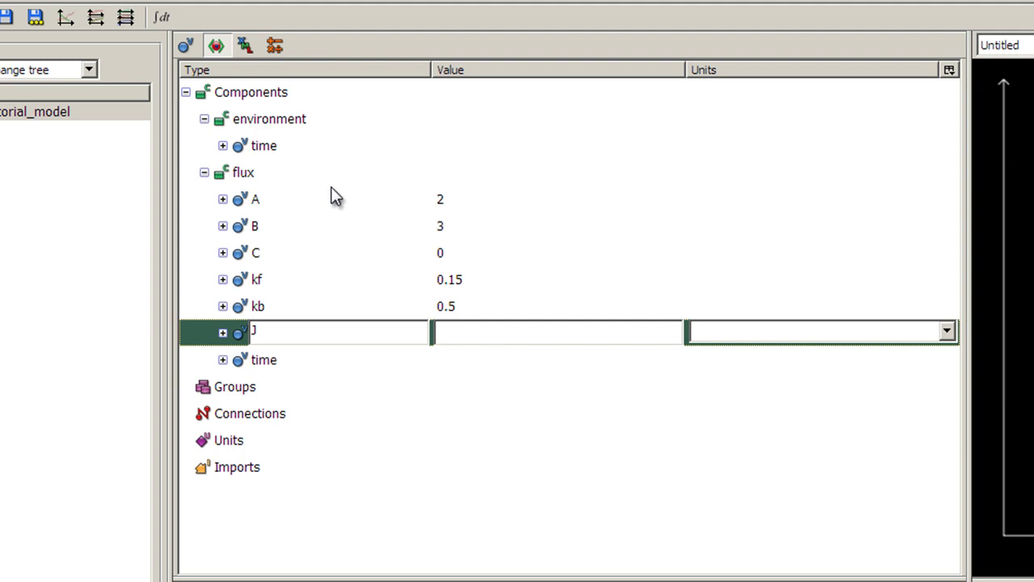
Set the units of the time variables in both the environment and flux components to second.
left_click(275, 150)
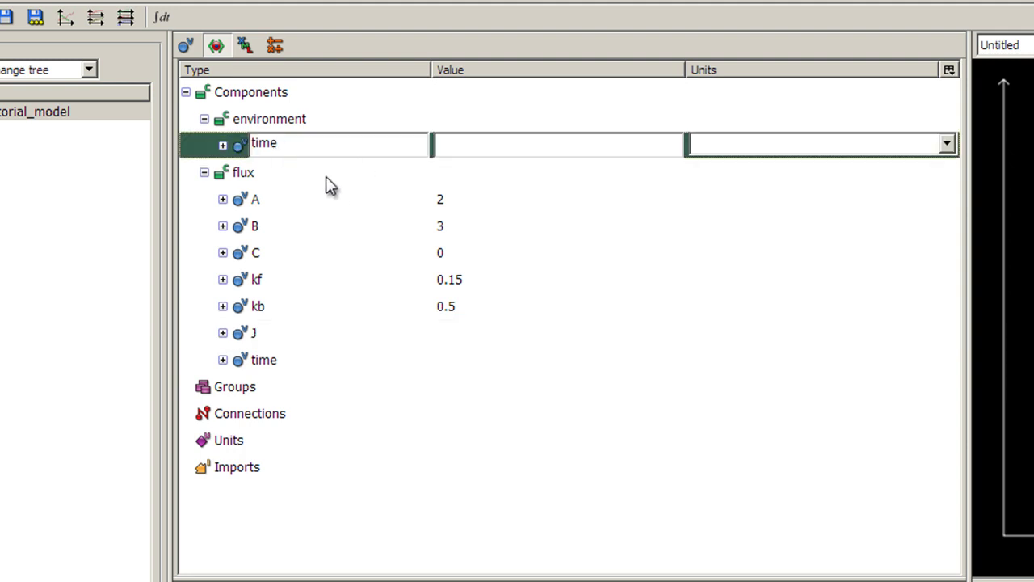
left_click(947, 144)
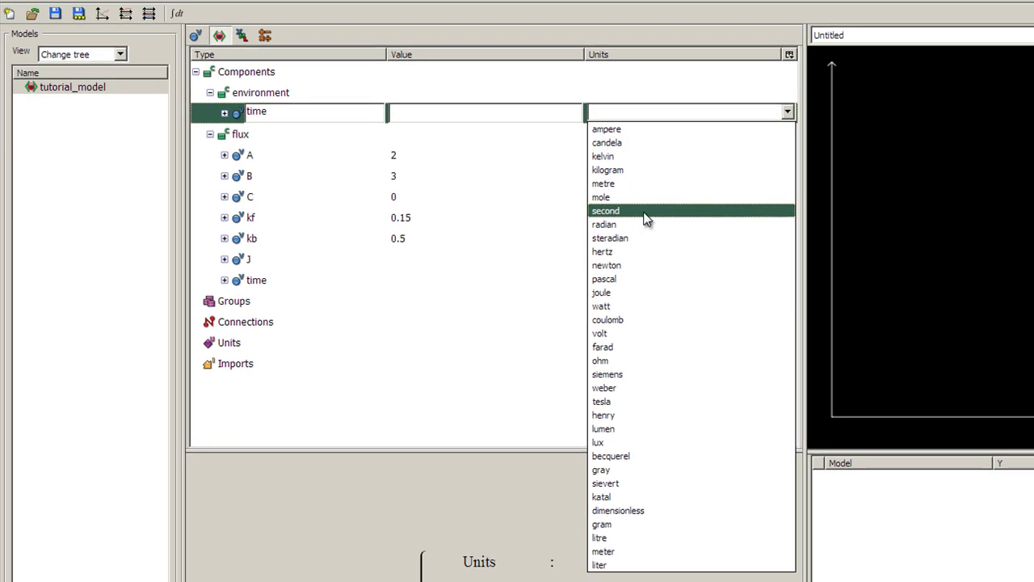
left_click(647, 212)
left_click(473, 259)
left_click(494, 280)
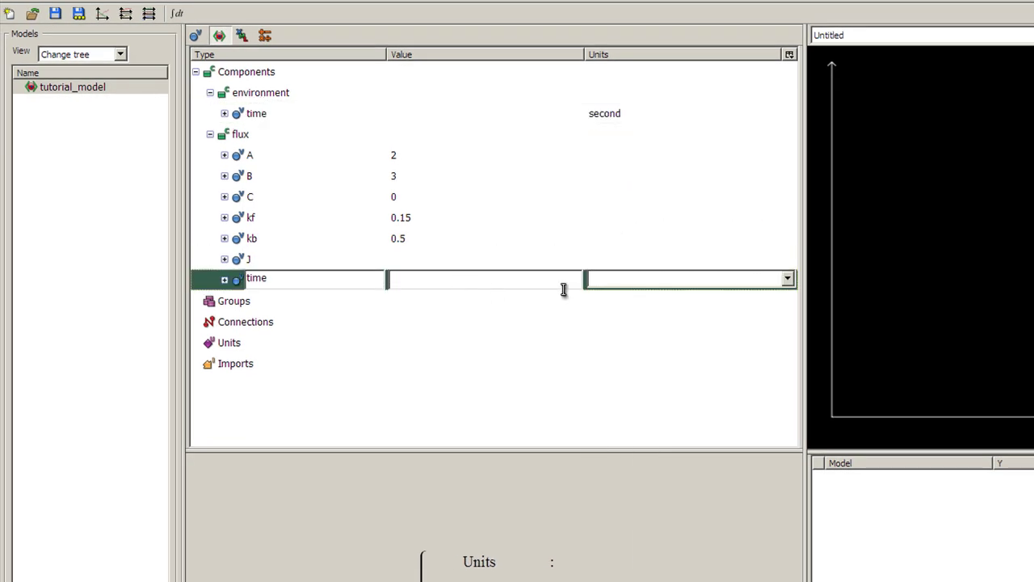
left_click(787, 278)
left_click(646, 379)
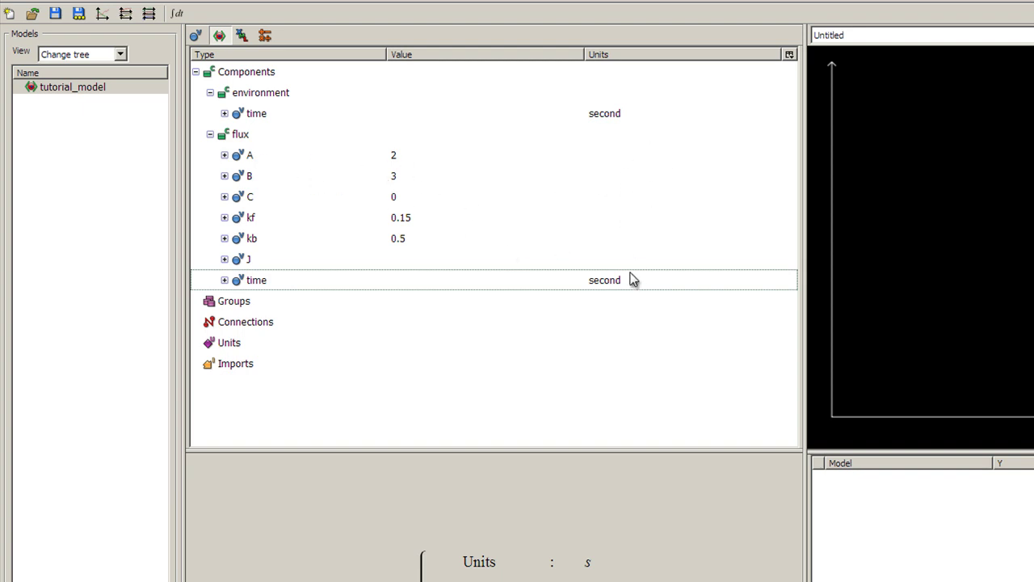
Collapse the flux component and add a new derived units definition named uM to the model.
left_click(210, 134)
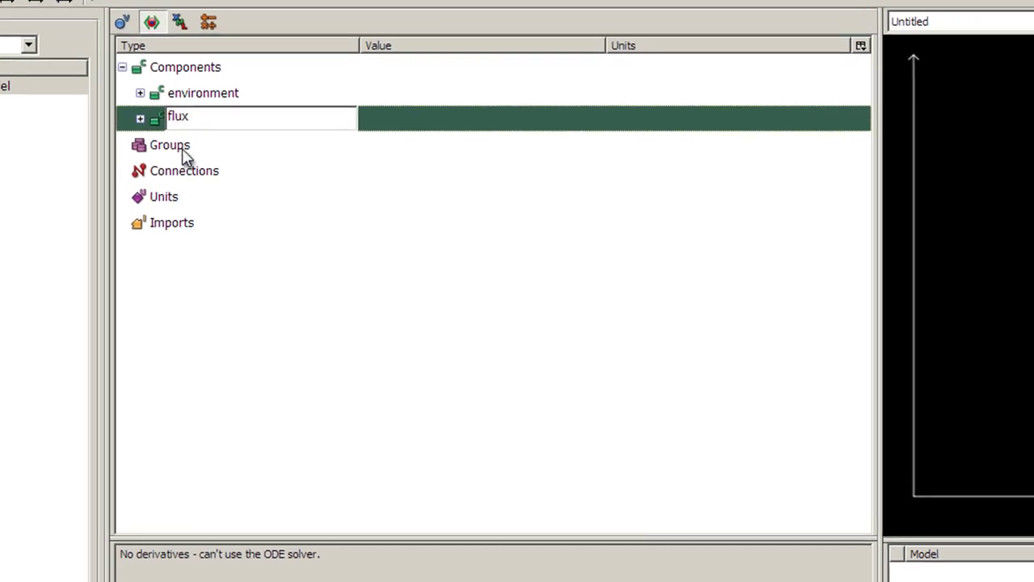
left_click(146, 202)
right_click(146, 202)
left_click(169, 218)
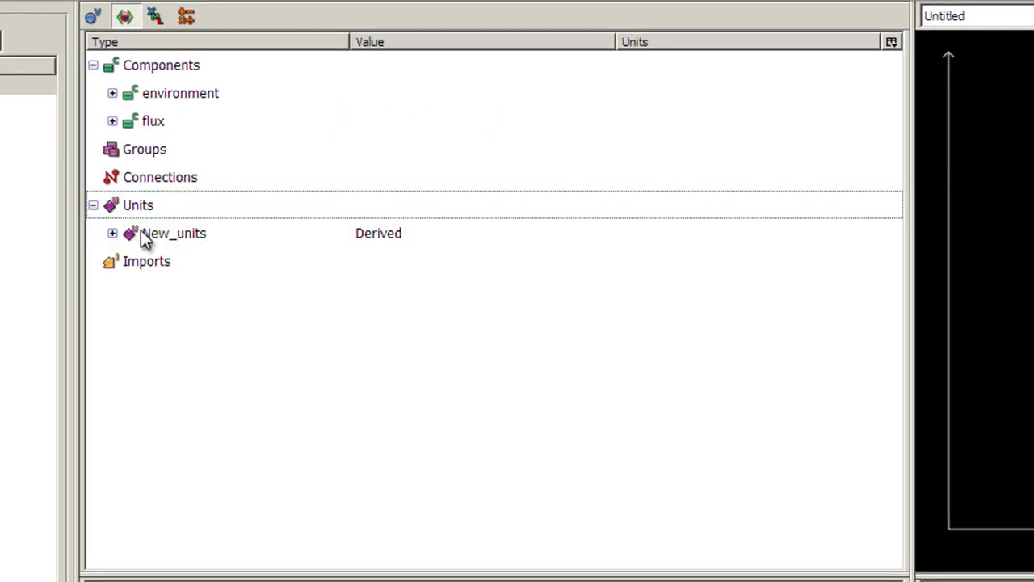
left_click(133, 232)
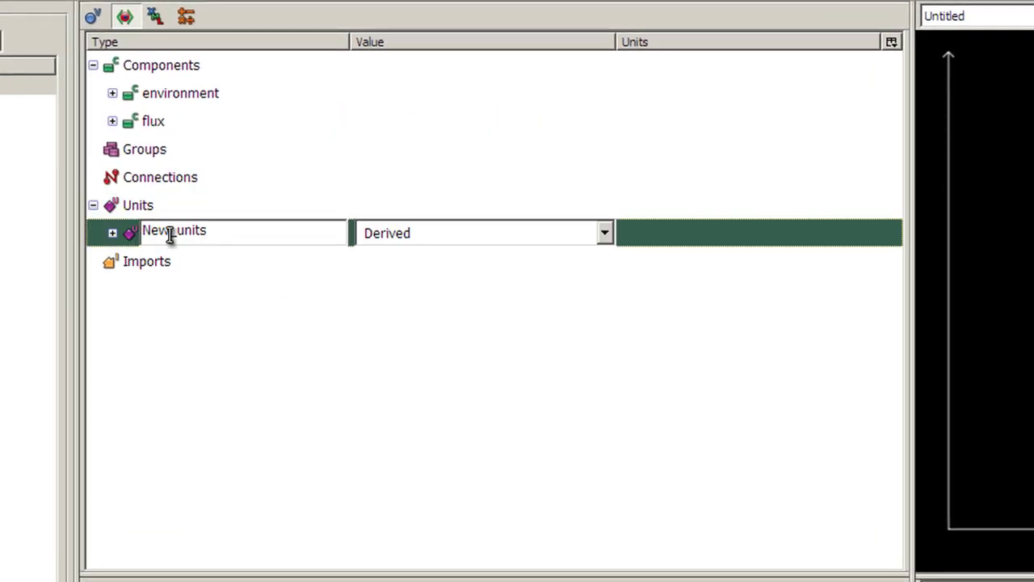
type("uM")
key("Return")
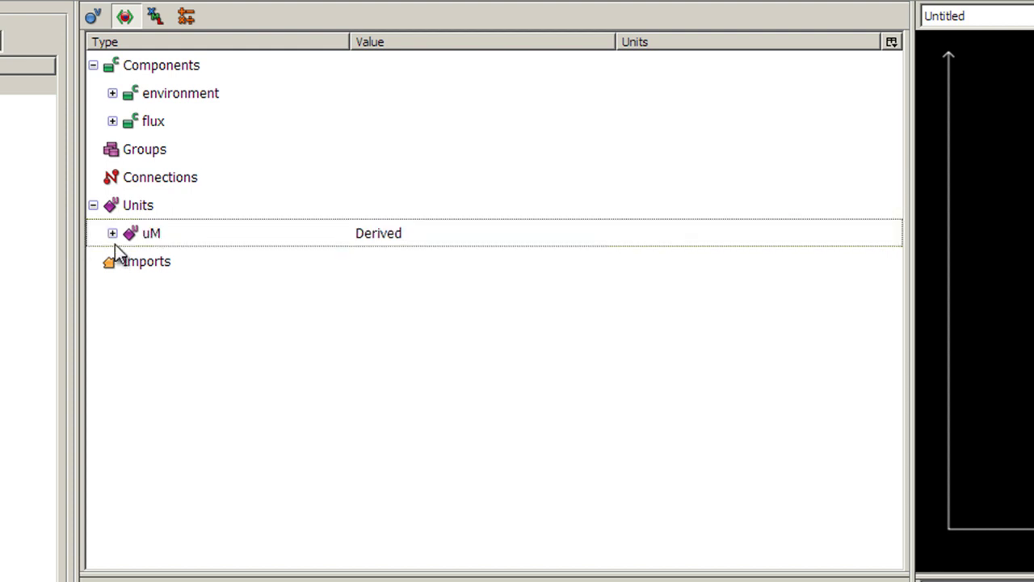
Add a unit to the uM definition and choose mole as its base unit.
right_click(142, 246)
left_click(160, 258)
left_click(154, 261)
left_click(338, 260)
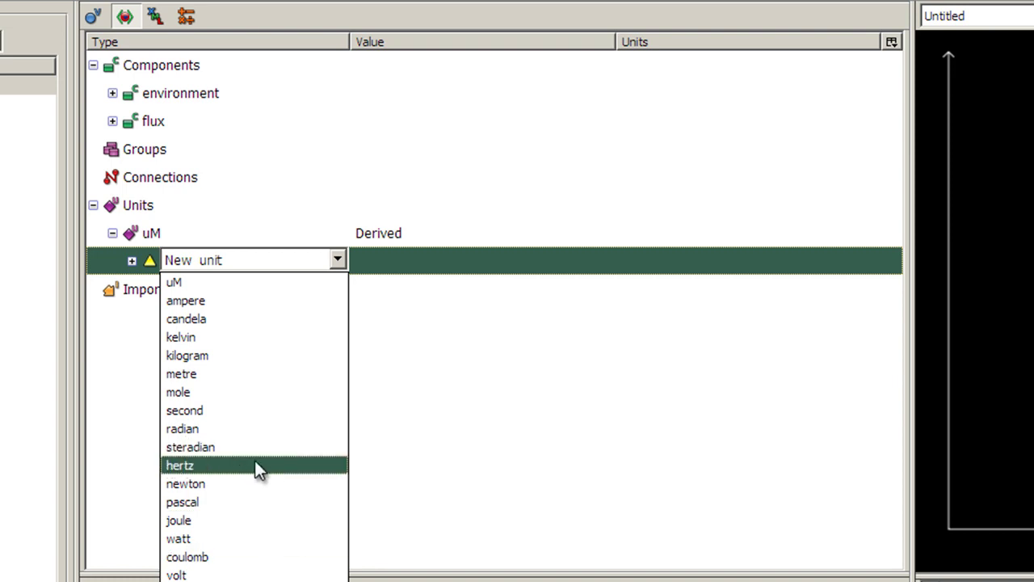
left_click(223, 395)
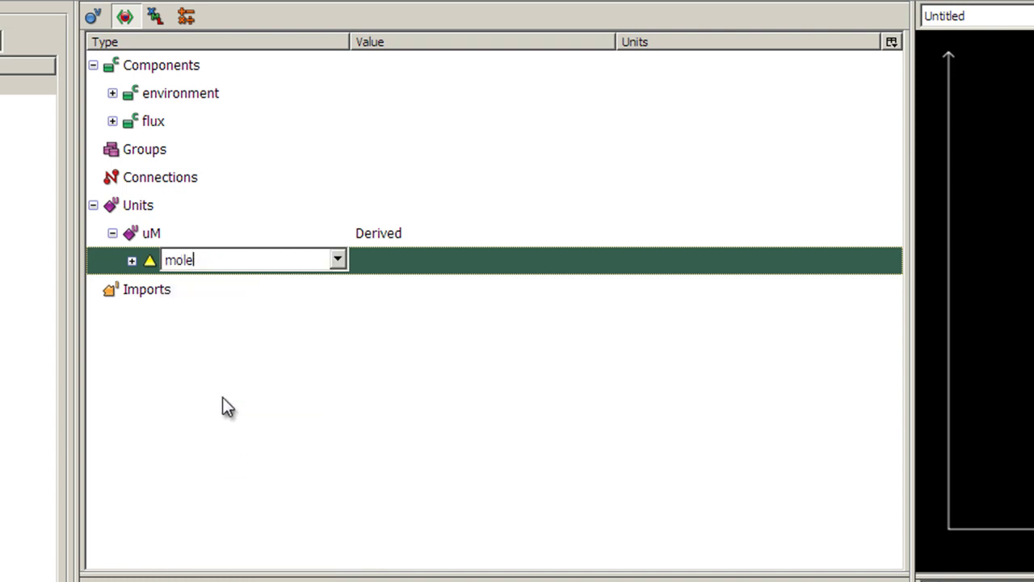
Set the prefix of the mole unit in the uM definition to micro (-6).
left_click(132, 262)
left_click(280, 291)
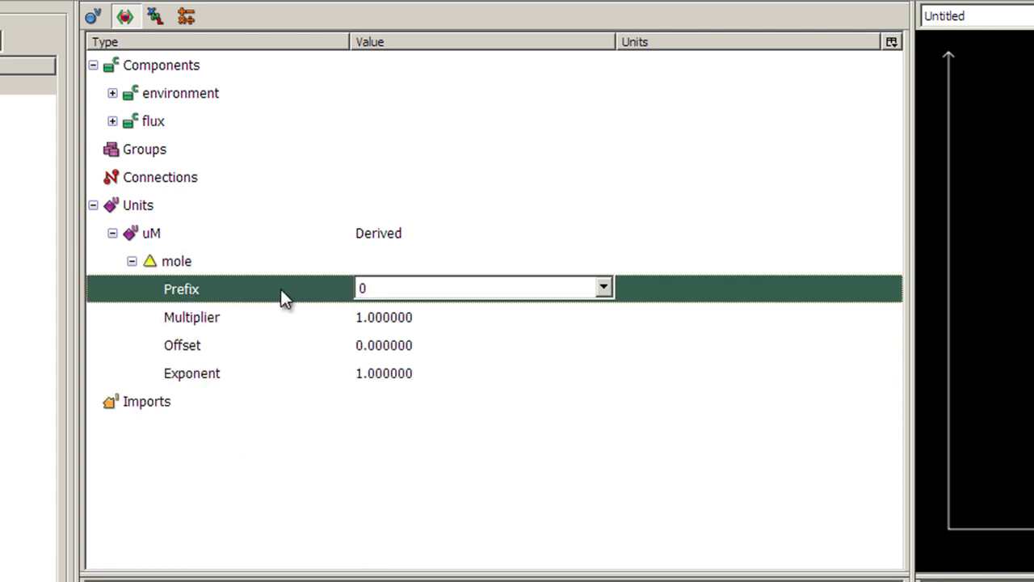
left_click(604, 288)
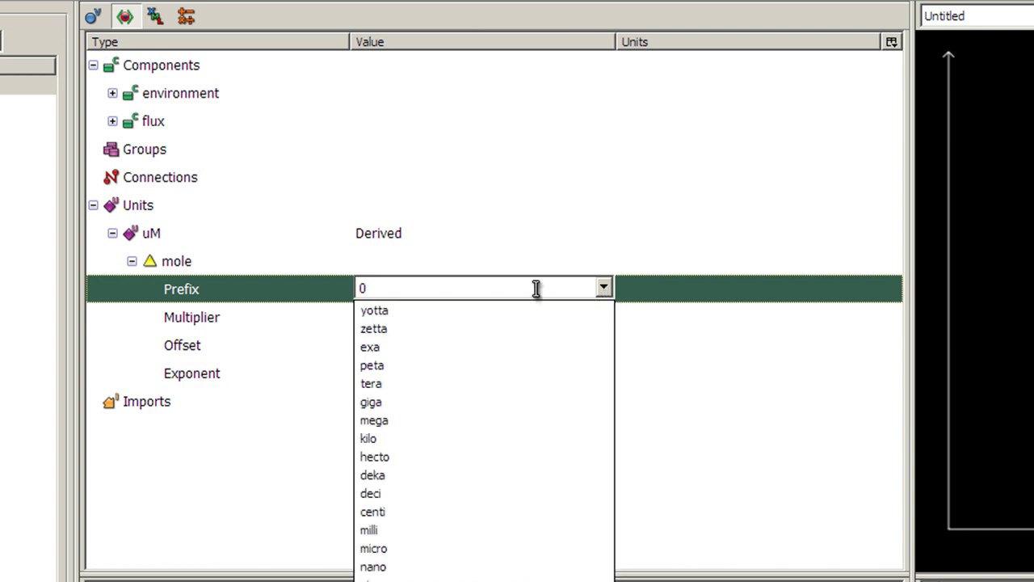
left_click(396, 549)
left_click(384, 290)
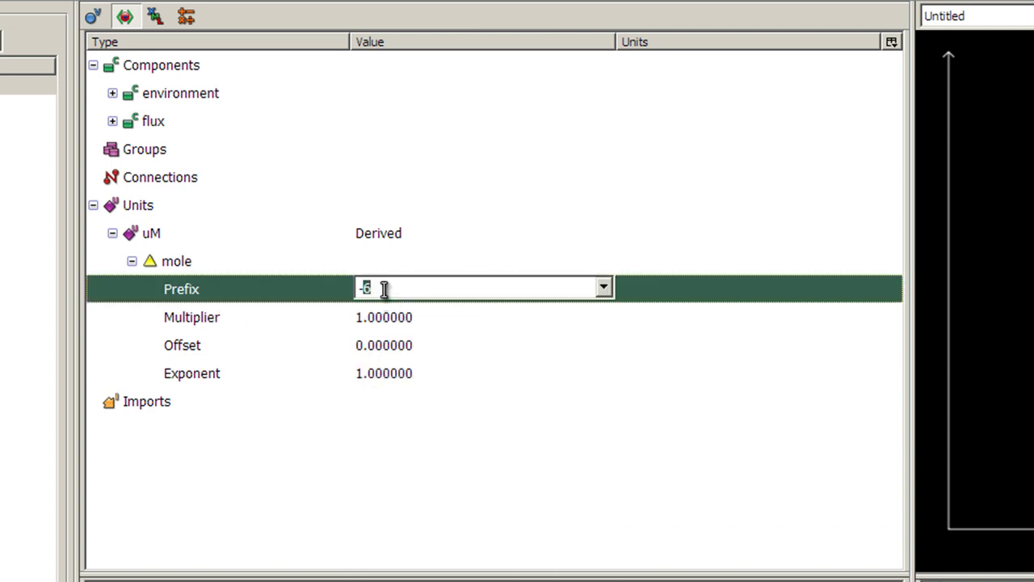
type("-6")
left_click(390, 315)
Add a litre unit to the uM definition and set its exponent to -1.
right_click(141, 244)
left_click(181, 262)
left_click(191, 403)
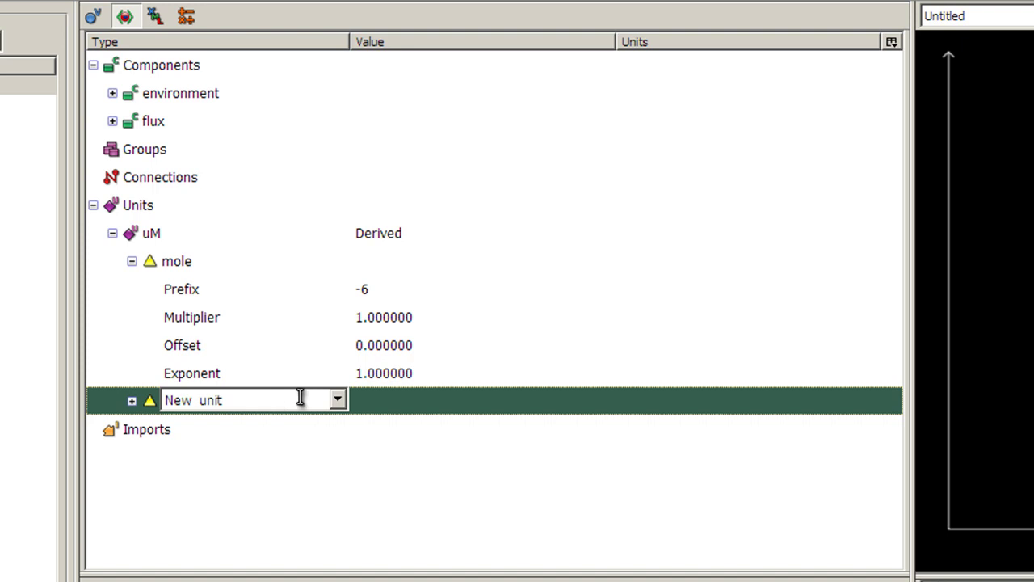
left_click(338, 400)
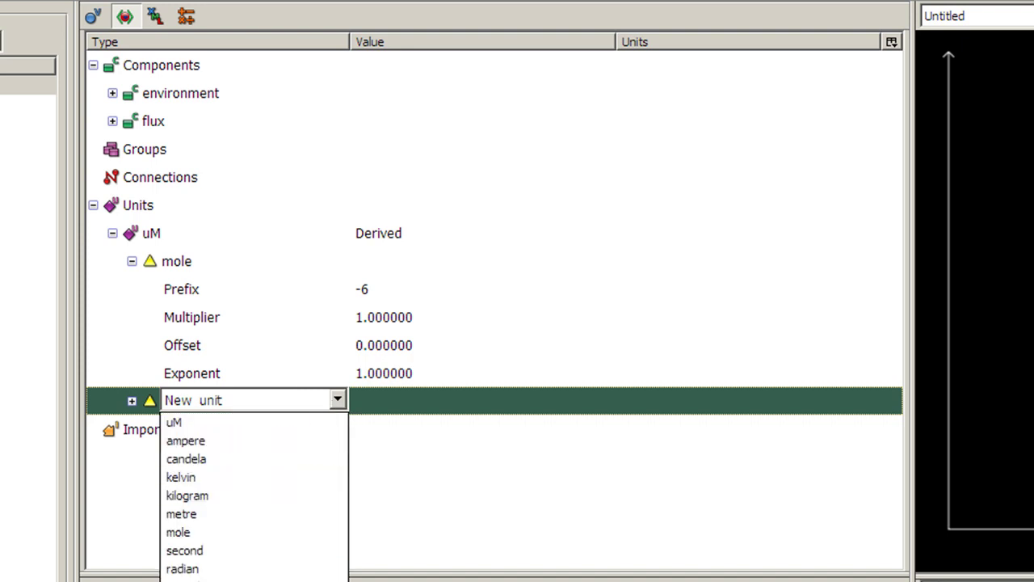
left_click(186, 580)
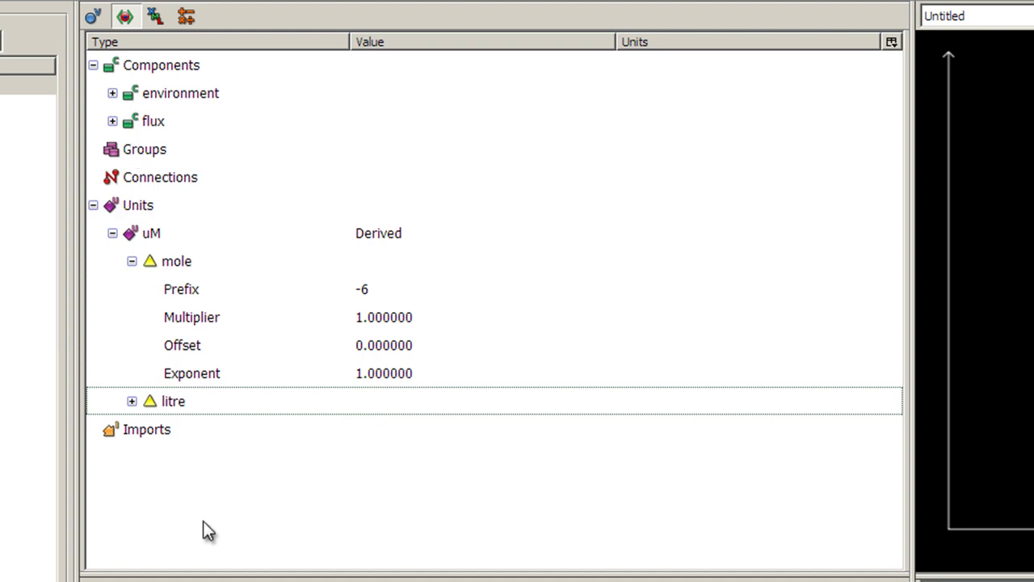
left_click(132, 401)
left_click(404, 514)
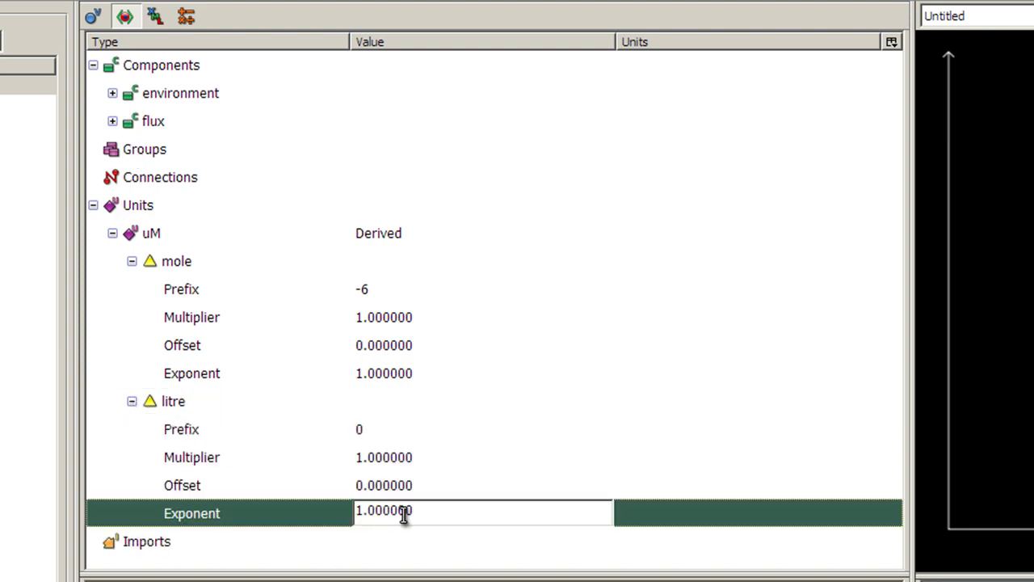
type("-1")
key("Return")
Collapse the mole and litre entries, check the rendered formula of the uM definition, and collapse it.
left_click(142, 401)
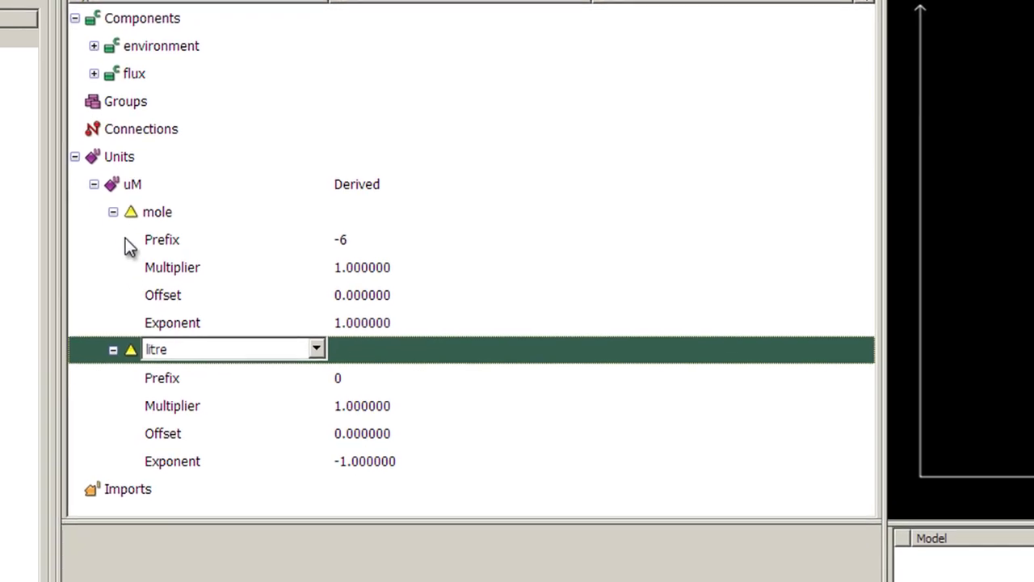
left_click(132, 261)
left_click(87, 174)
left_click(86, 121)
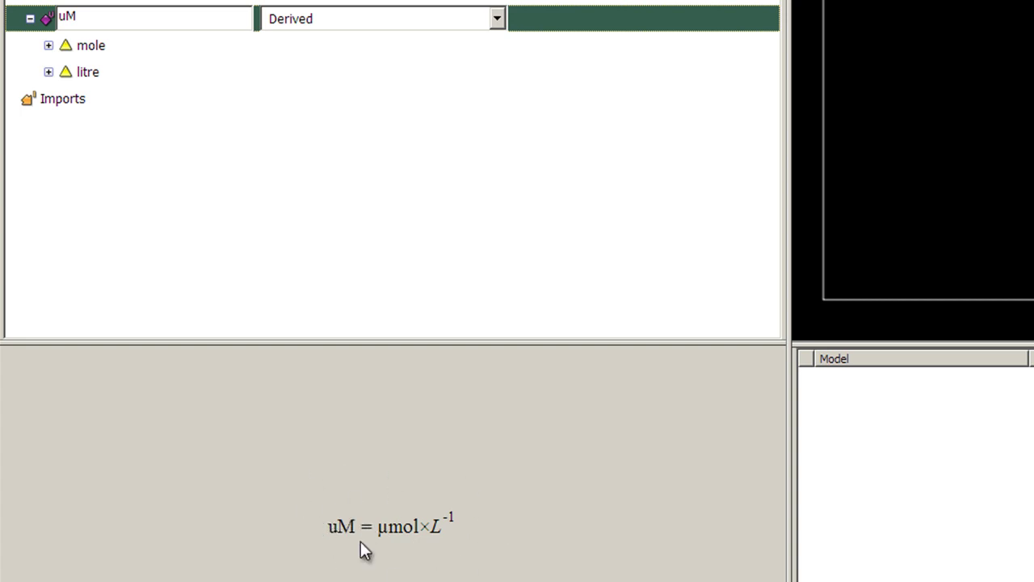
left_click(29, 18)
Add a new derived units definition named per_second to the model.
right_click(48, 30)
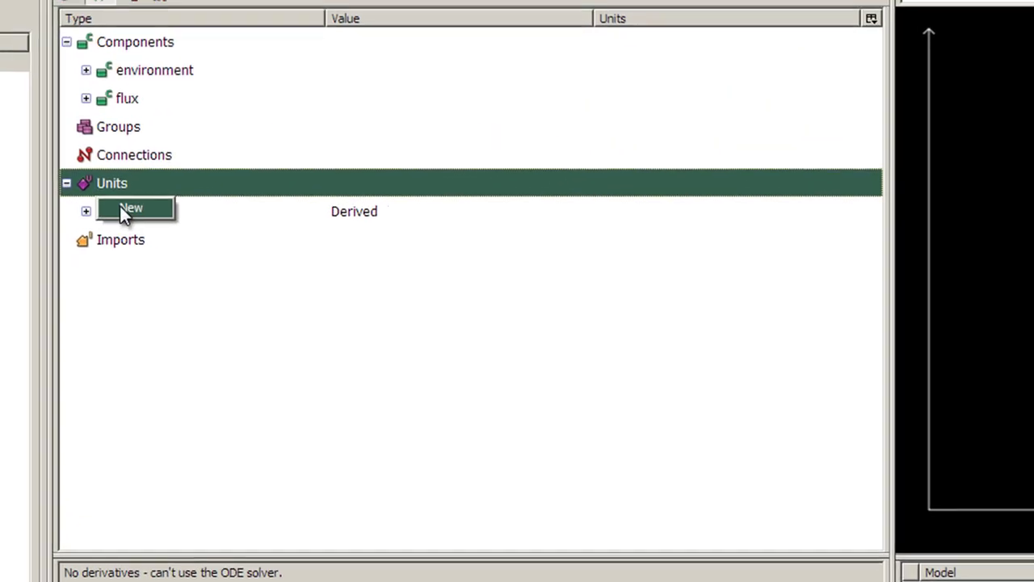
left_click(83, 49)
left_click(89, 77)
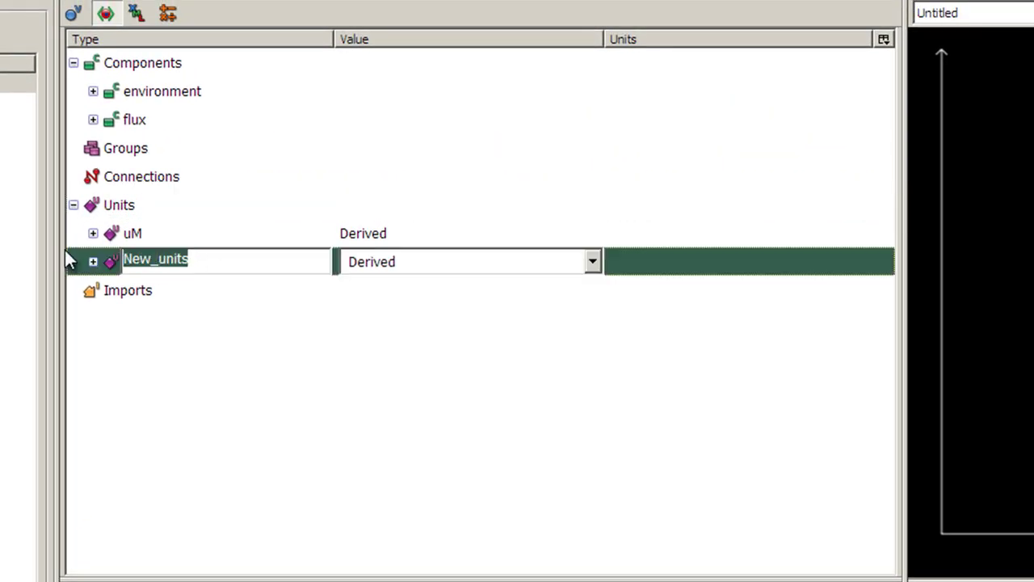
type("per_second")
key("Return")
Add a unit to the per_second definition and choose second as its base unit.
left_click(111, 260)
right_click(111, 259)
left_click(155, 284)
left_click(93, 259)
left_click(93, 260)
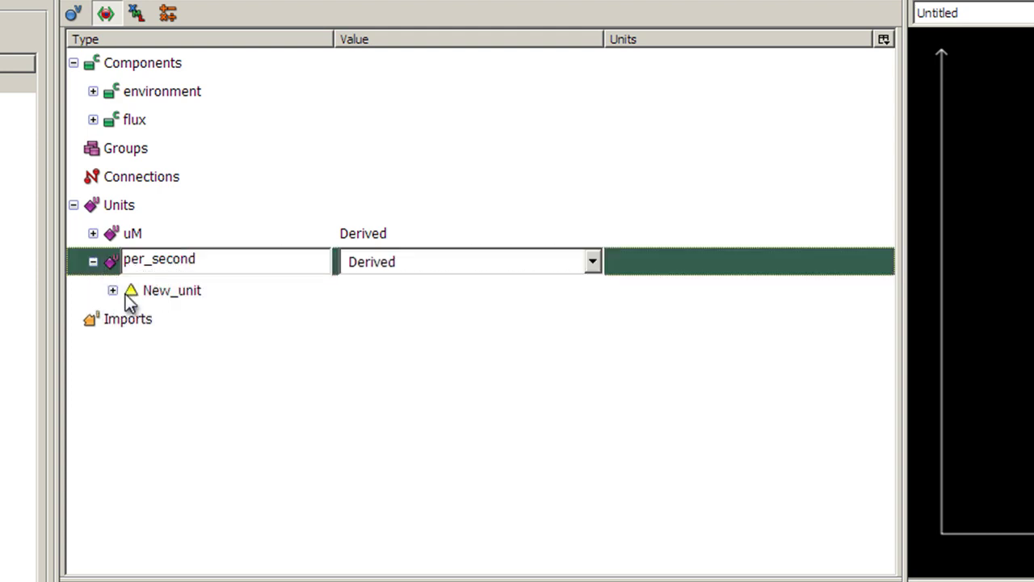
left_click(129, 291)
left_click(321, 289)
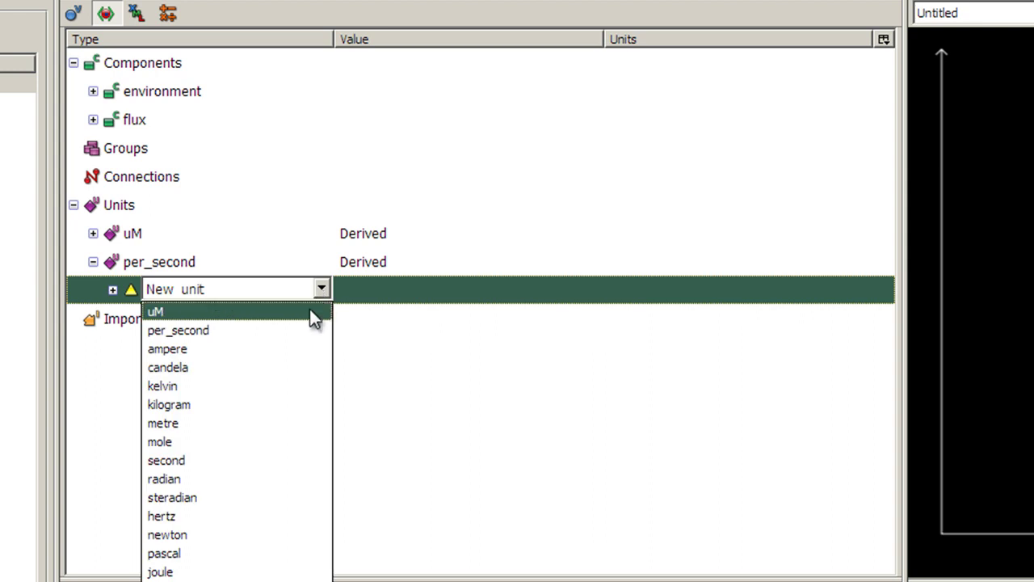
left_click(213, 463)
Set the exponent of the second unit in per_second to -1 and collapse its entry.
left_click(113, 289)
left_click(300, 404)
type("-1")
key("Return")
left_click(113, 290)
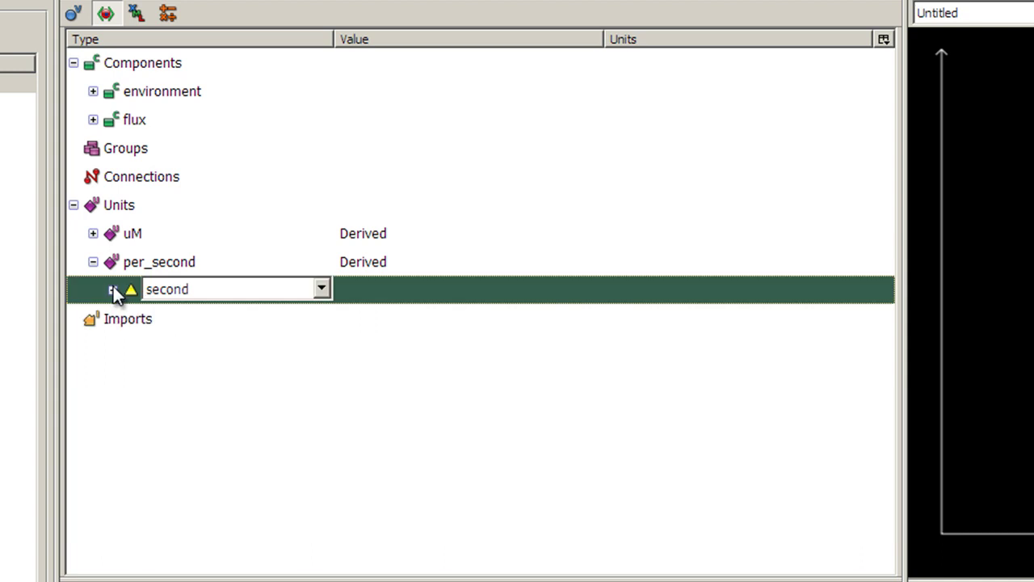
Add a new derived units definition named uM_per_second to the model.
right_click(94, 211)
left_click(144, 232)
left_click(156, 291)
double_click(155, 293)
type("uM_per")
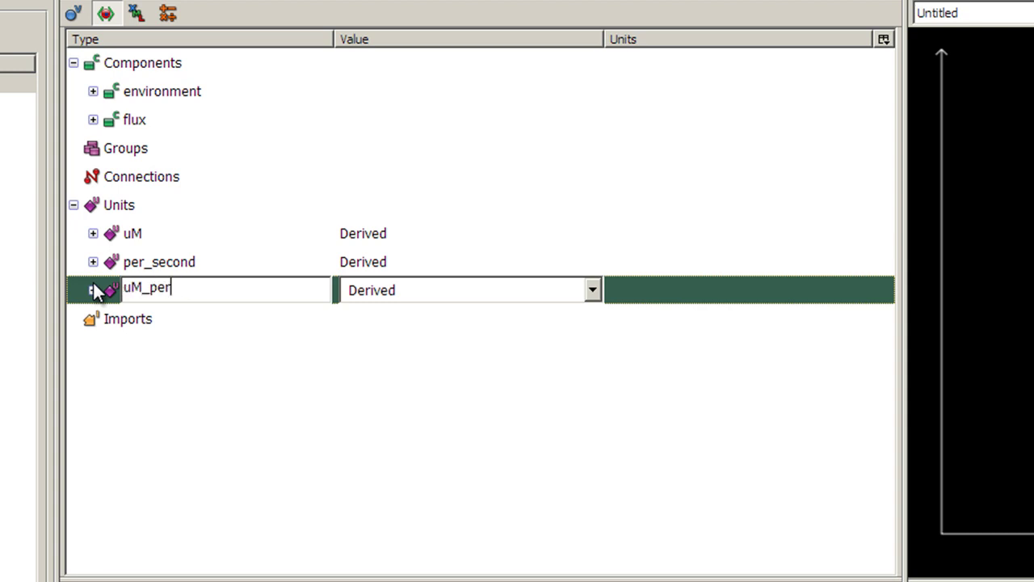
type("_second")
key("Return")
Add uM and per_second as the two units of the uM_per_second definition and collapse it.
left_click(93, 290)
right_click(121, 305)
left_click(157, 316)
left_click(253, 323)
left_click(322, 318)
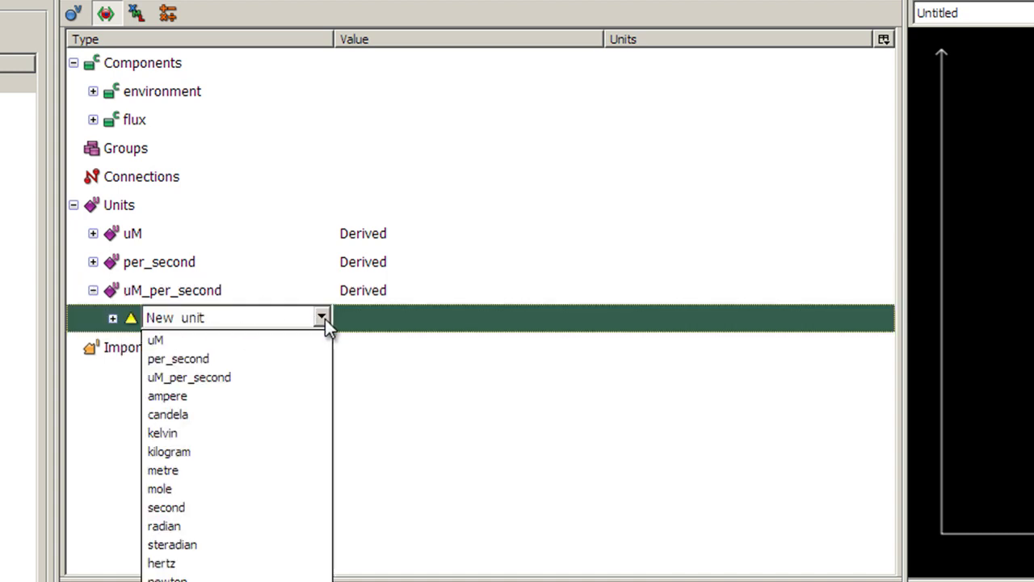
left_click(226, 341)
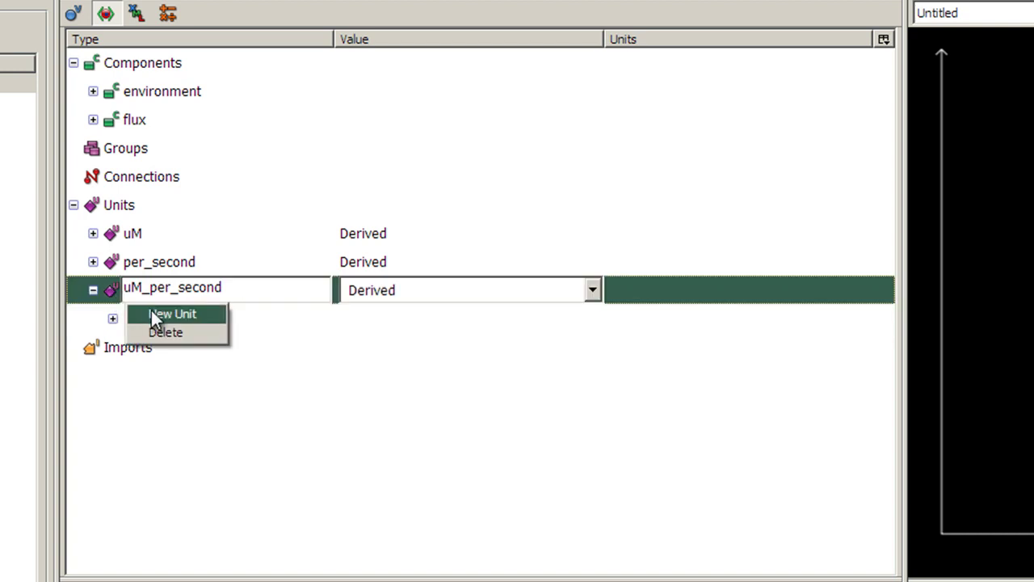
left_click(156, 314)
left_click(321, 345)
left_click(186, 387)
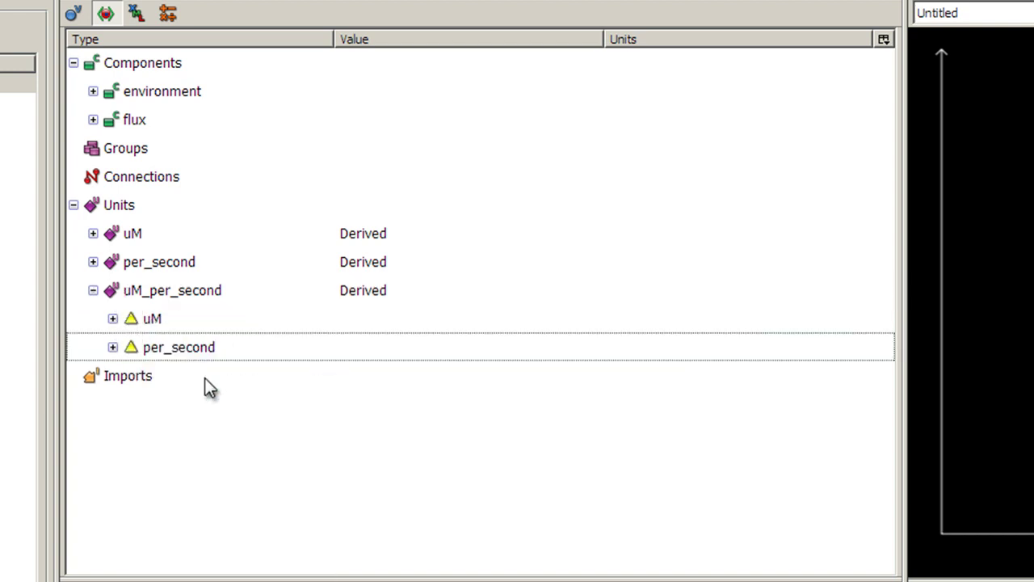
left_click(152, 290)
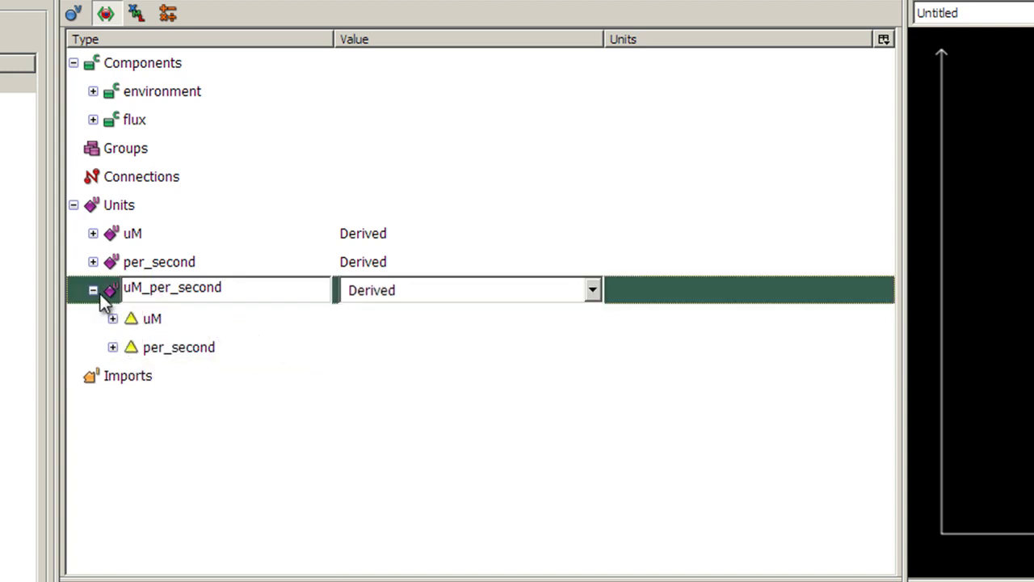
left_click(94, 291)
Add a new derived units definition named per_uM_per_second to the model.
left_click(95, 206)
right_click(113, 215)
left_click(147, 225)
left_click(158, 316)
type("per_uM_per_second")
Add two new units to the per_uM_per_second definition.
left_click(114, 322)
right_click(112, 323)
left_click(150, 336)
right_click(101, 323)
left_click(141, 342)
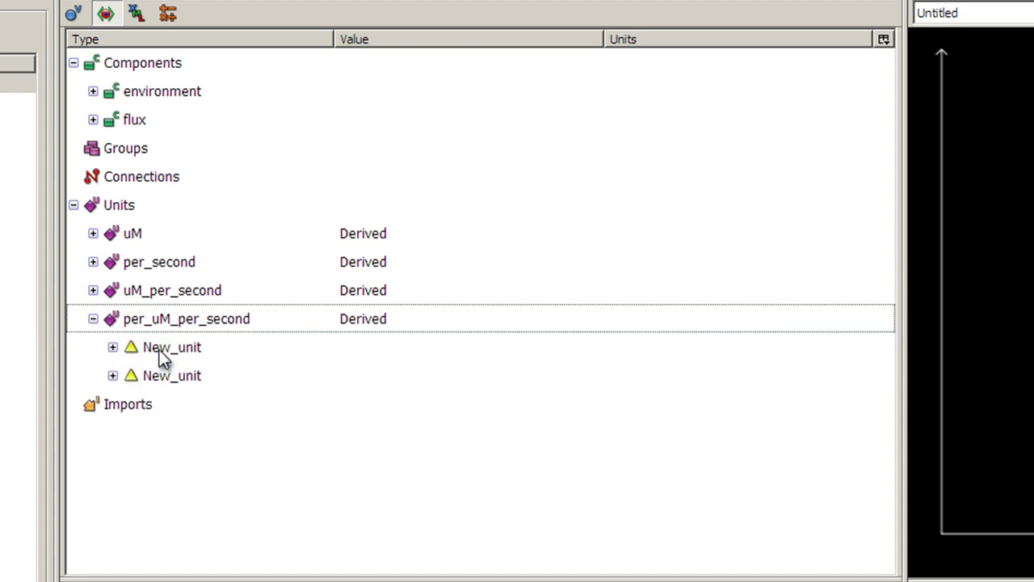
Choose uM for the first unit of per_uM_per_second and set its exponent to -1.
left_click(160, 350)
left_click(321, 345)
left_click(237, 370)
left_click(119, 347)
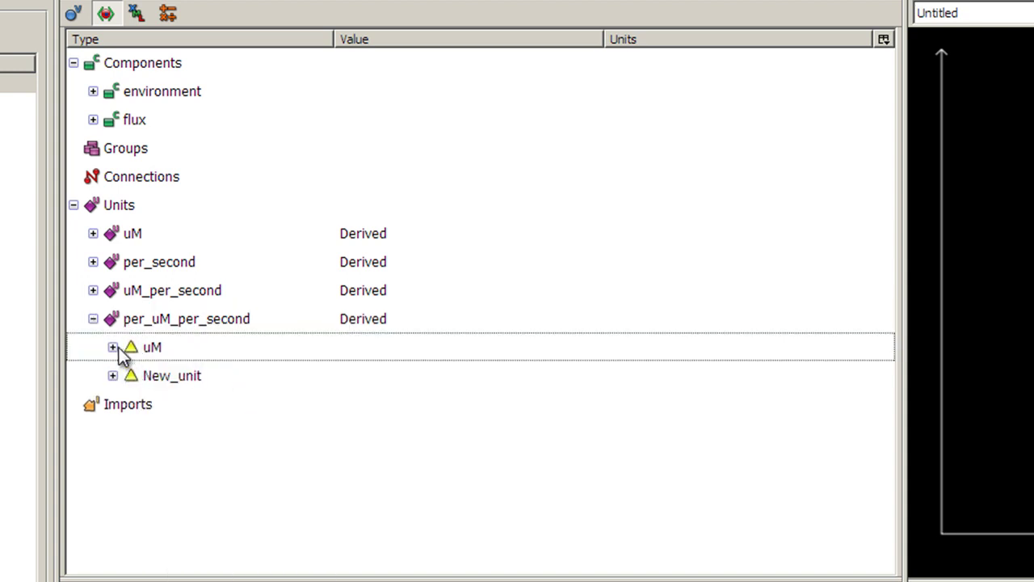
left_click(376, 461)
left_click_drag(427, 458, 305, 458)
type("-")
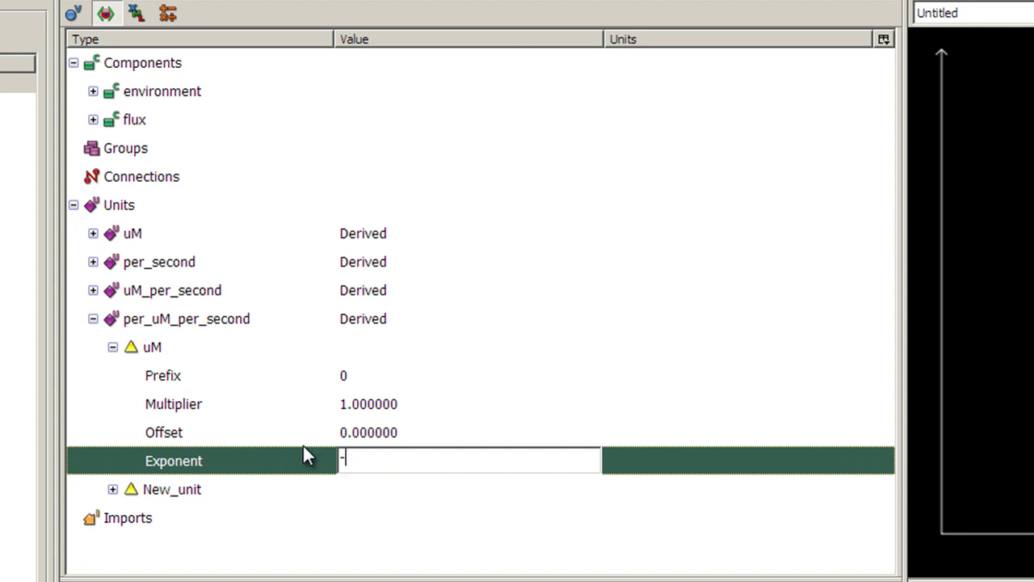
type("1")
key("Return")
left_click(157, 355)
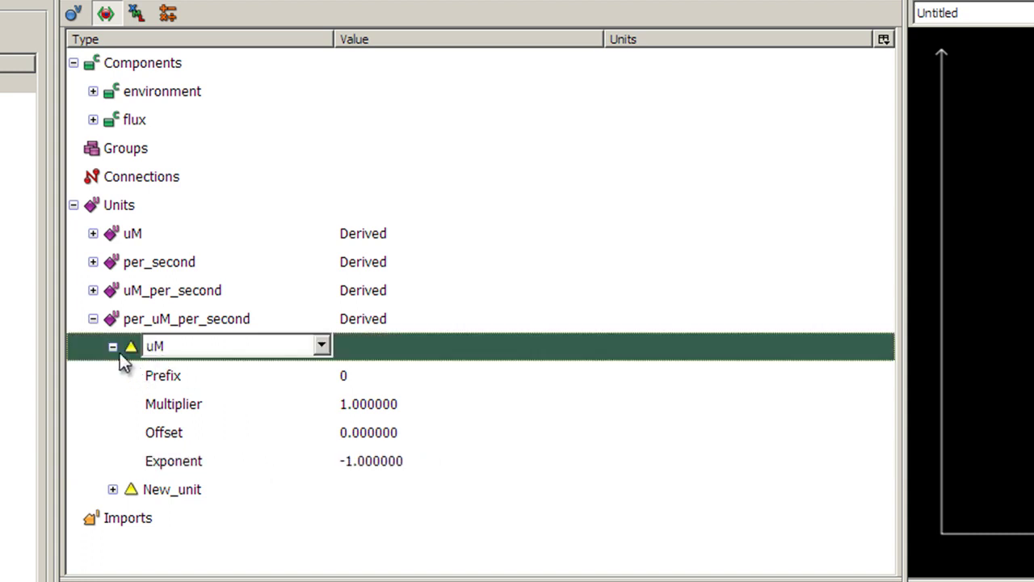
left_click(118, 350)
Choose per_second for the second unit of per_uM_per_second, check the definition's formula, and collapse the Units section.
left_click(153, 374)
left_click(321, 374)
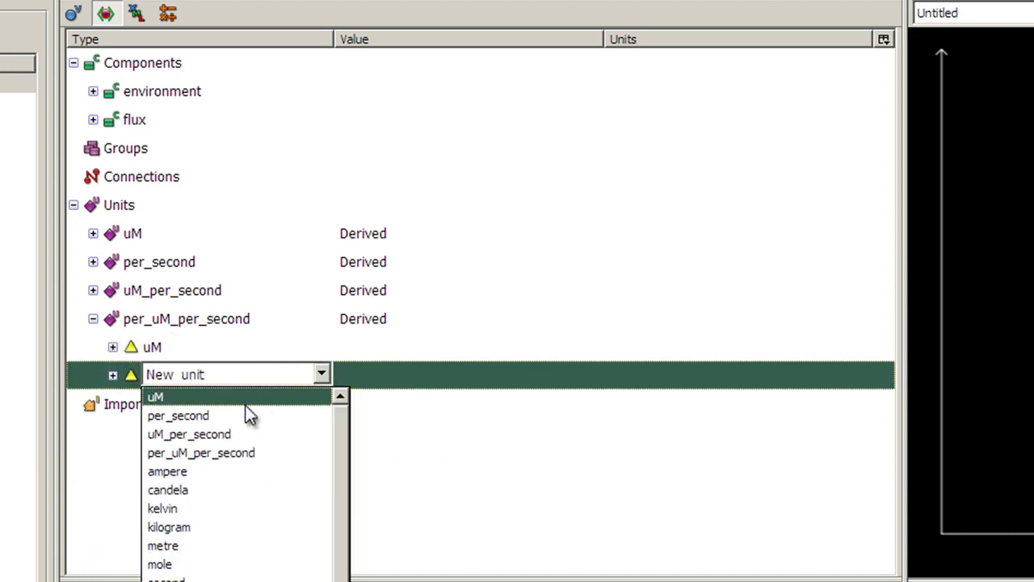
left_click(246, 414)
left_click(150, 171)
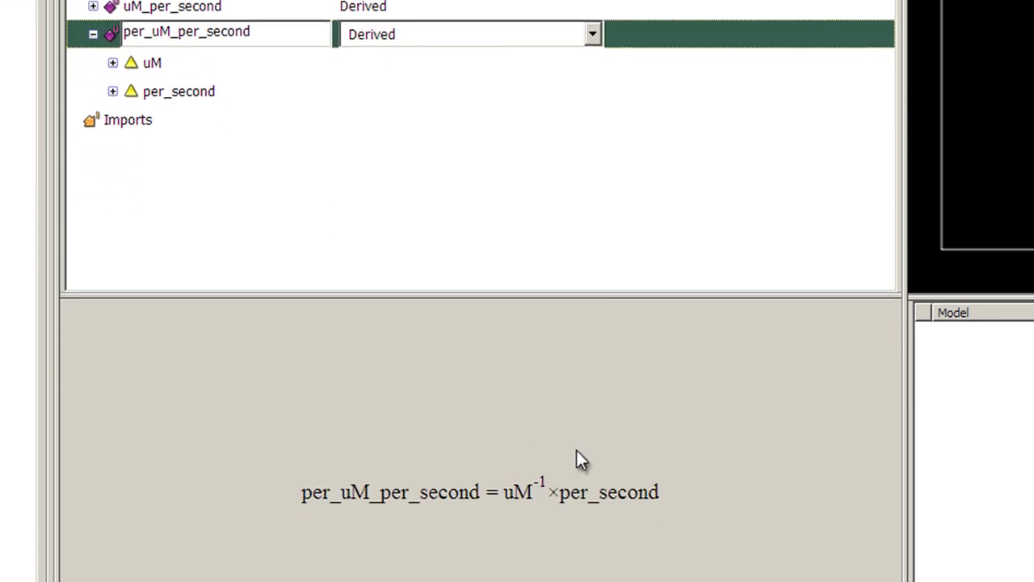
left_click(93, 34)
left_click(107, 195)
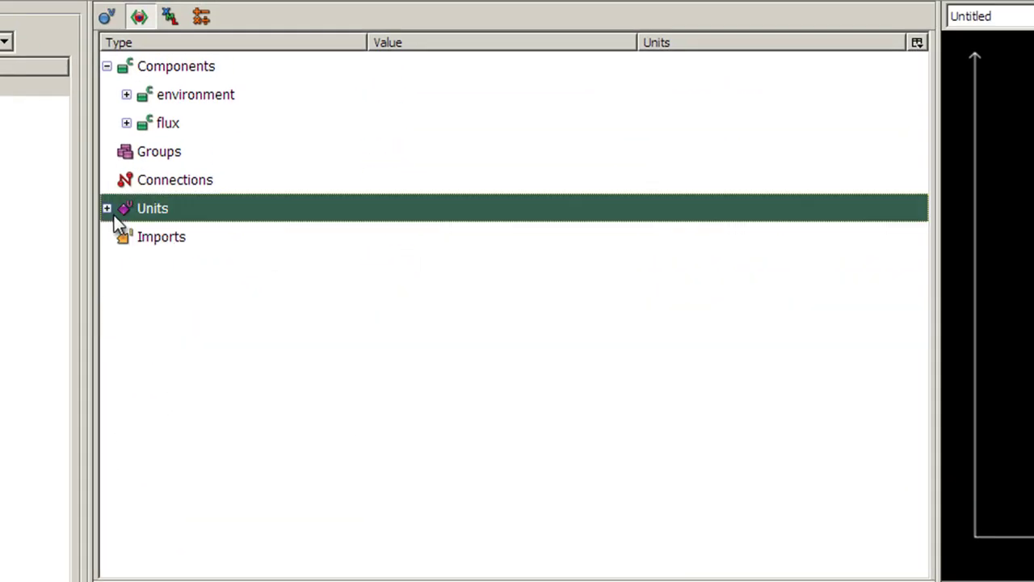
Expand the environment and flux components and set the units of variables A, B and C to uM.
left_click(124, 109)
left_click(124, 81)
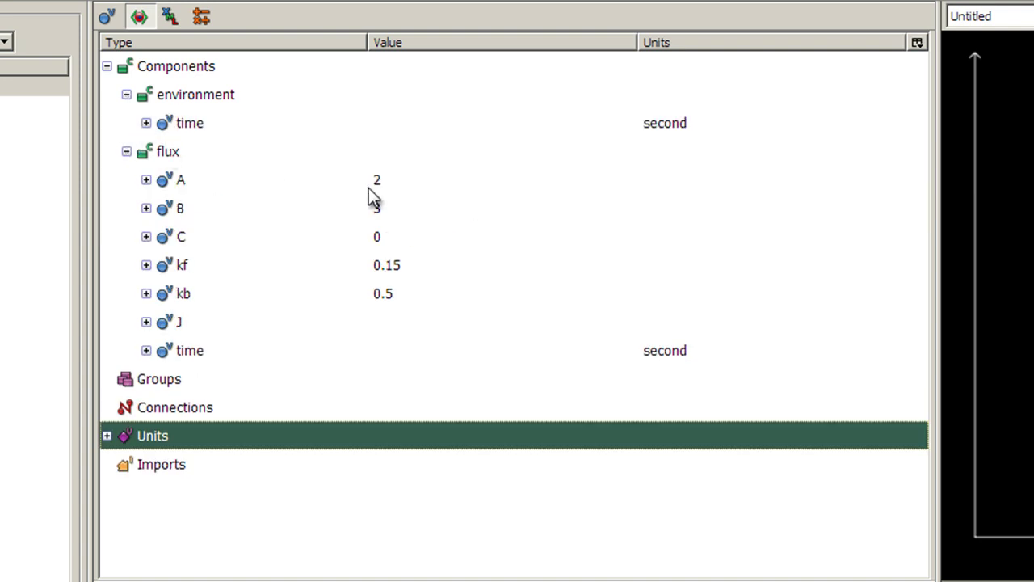
left_click(688, 176)
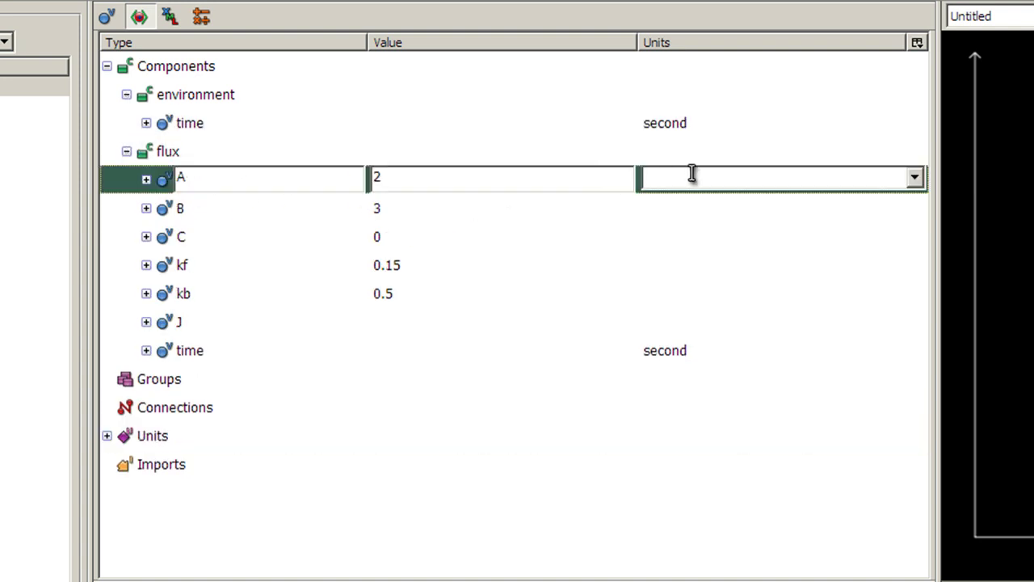
left_click(908, 177)
left_click(830, 201)
left_click(787, 207)
left_click(914, 206)
left_click(809, 233)
left_click(897, 236)
left_click(913, 236)
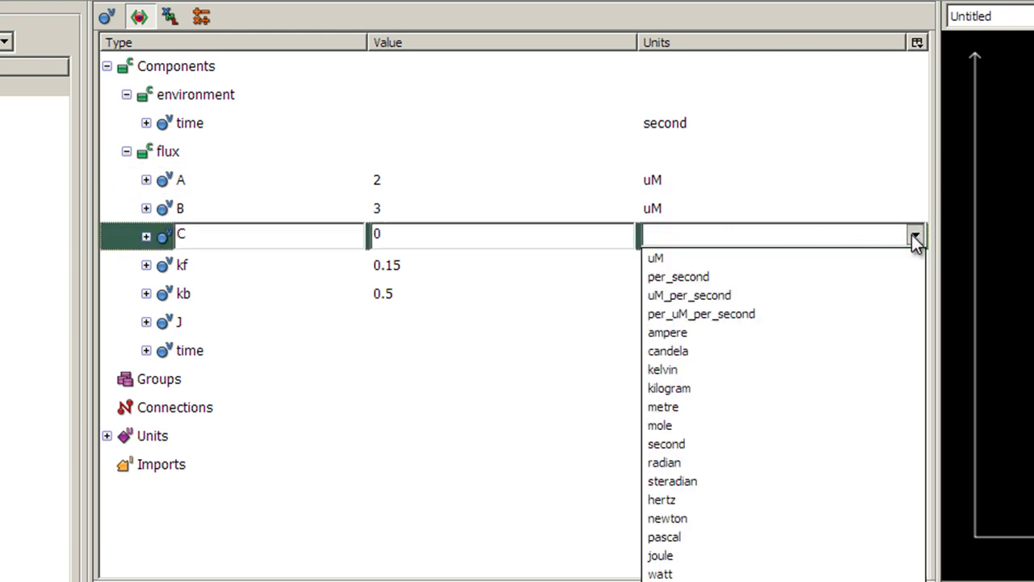
left_click(804, 258)
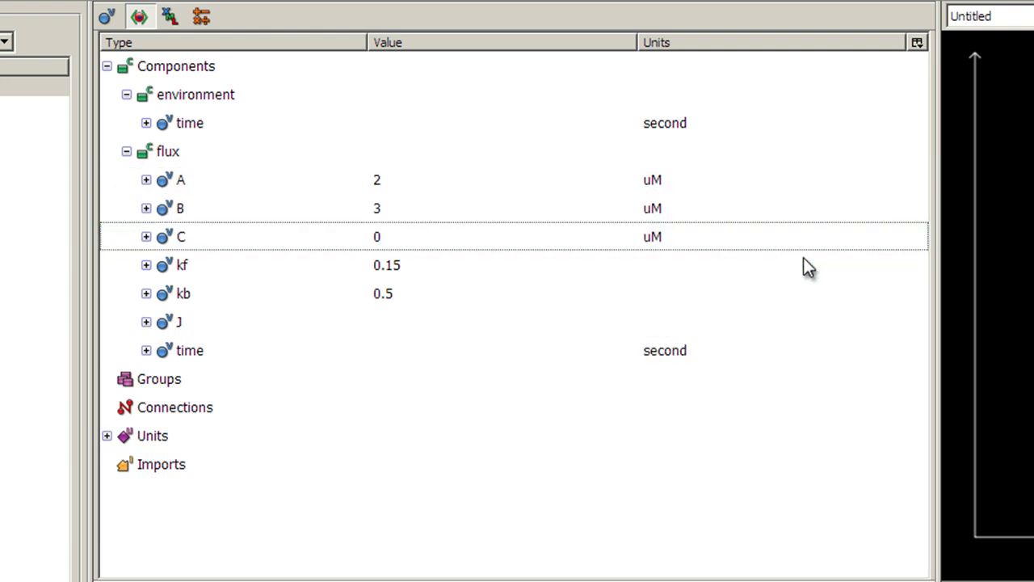
Set the units of kf to per_uM_per_second and the units of kb to per_second.
left_click(895, 265)
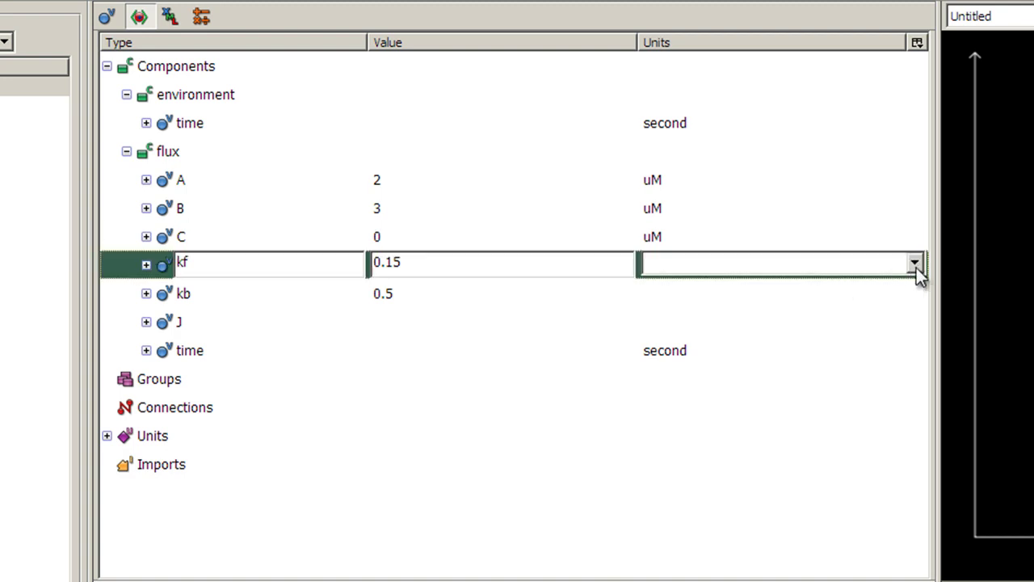
left_click(915, 264)
left_click(779, 342)
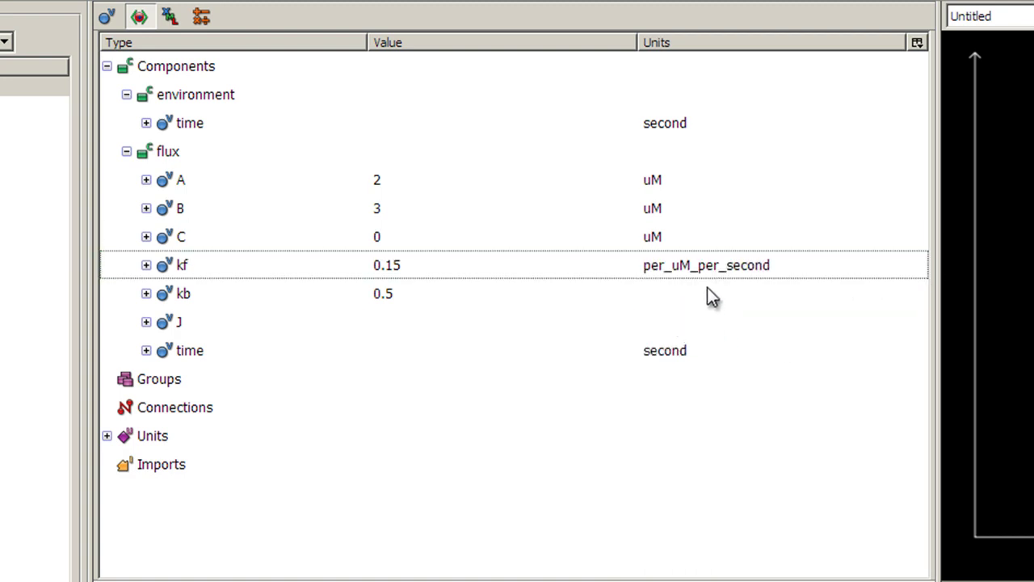
left_click(731, 292)
left_click(913, 294)
left_click(772, 331)
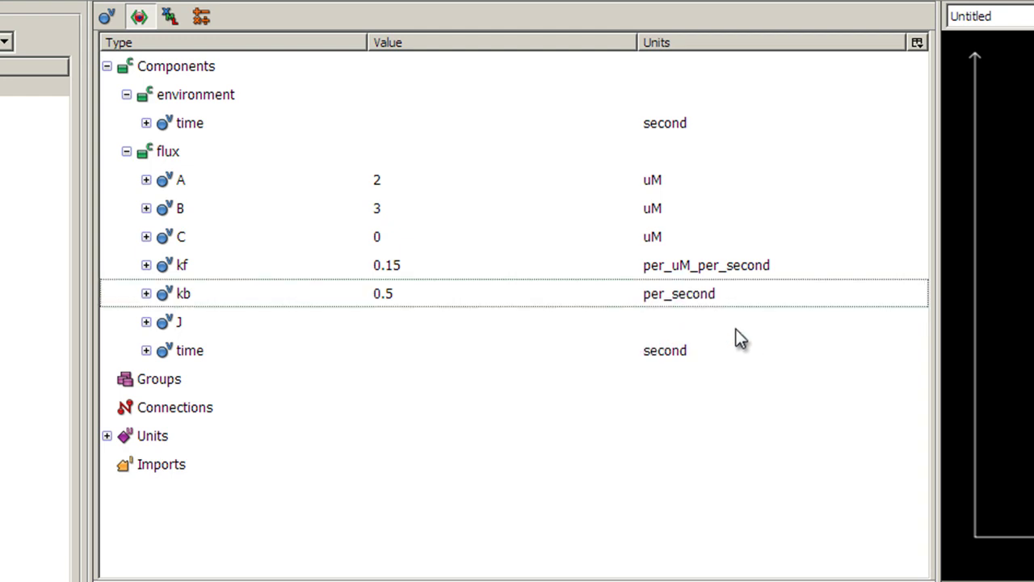
Collapse the environment component and set the units of variable J to uM_per_second.
left_click(165, 21)
left_click(126, 122)
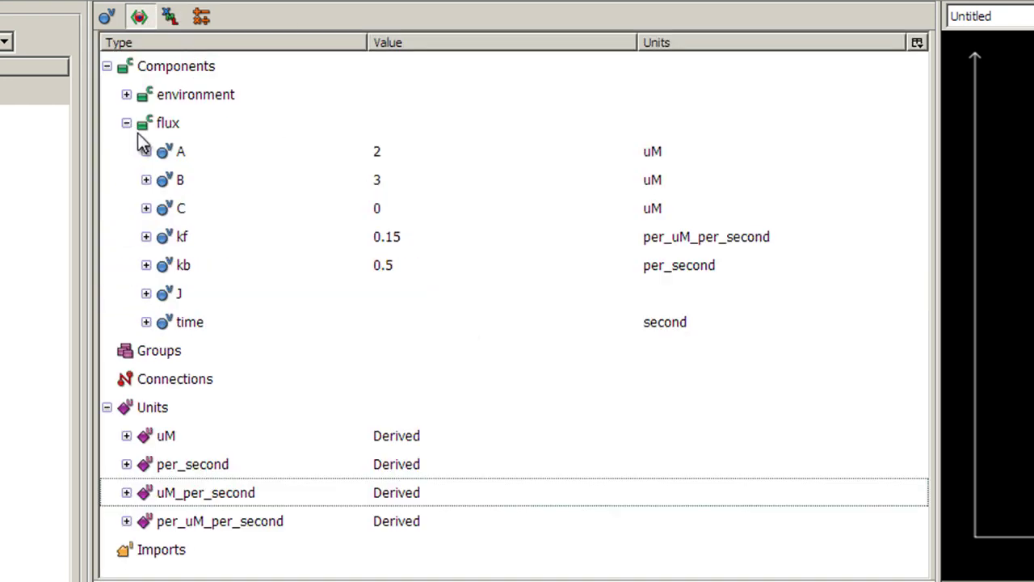
left_click(692, 293)
left_click(915, 292)
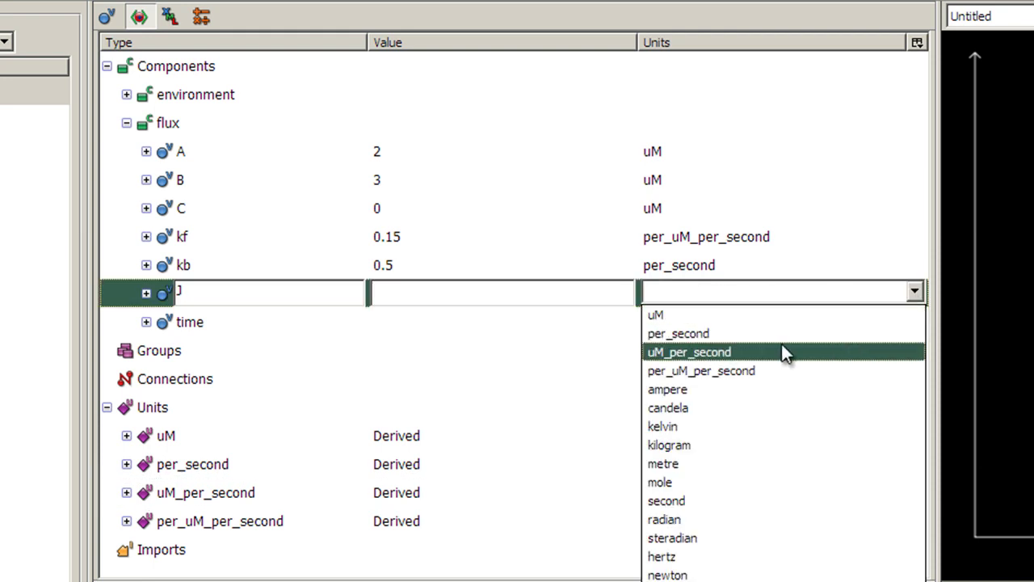
left_click(784, 353)
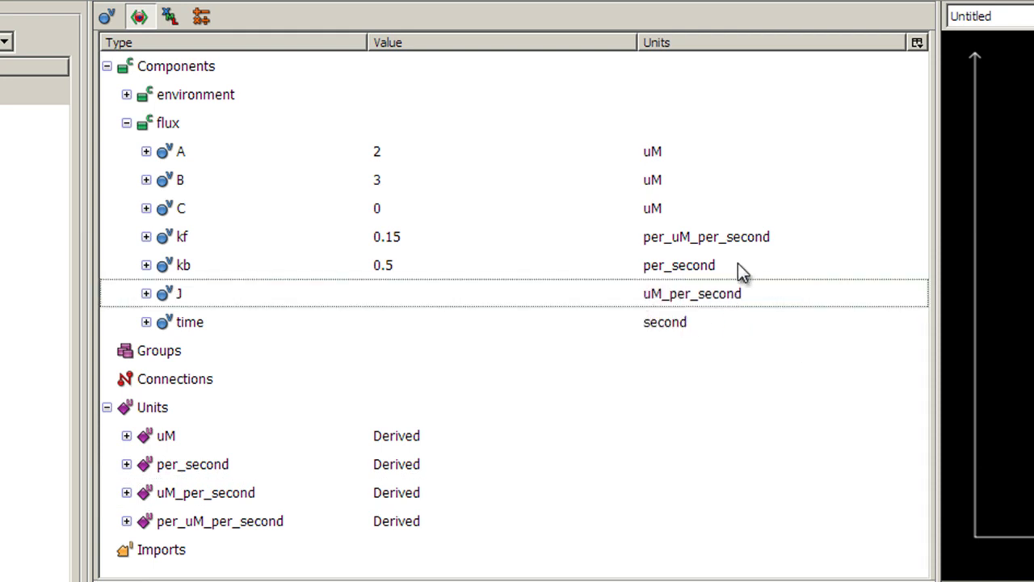
Add a Mathematics block to the flux component and expand it.
left_click(126, 123)
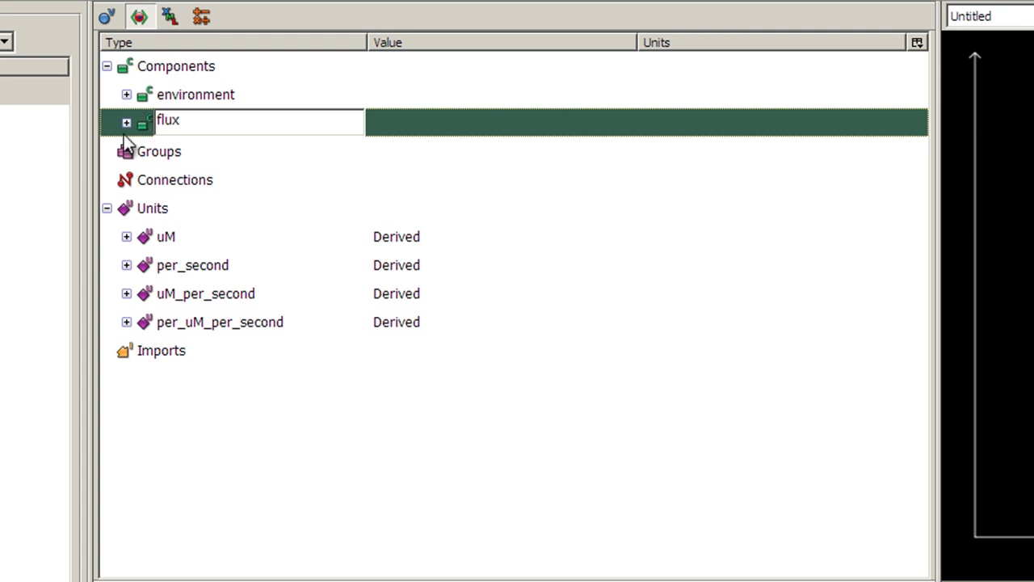
double_click(142, 128)
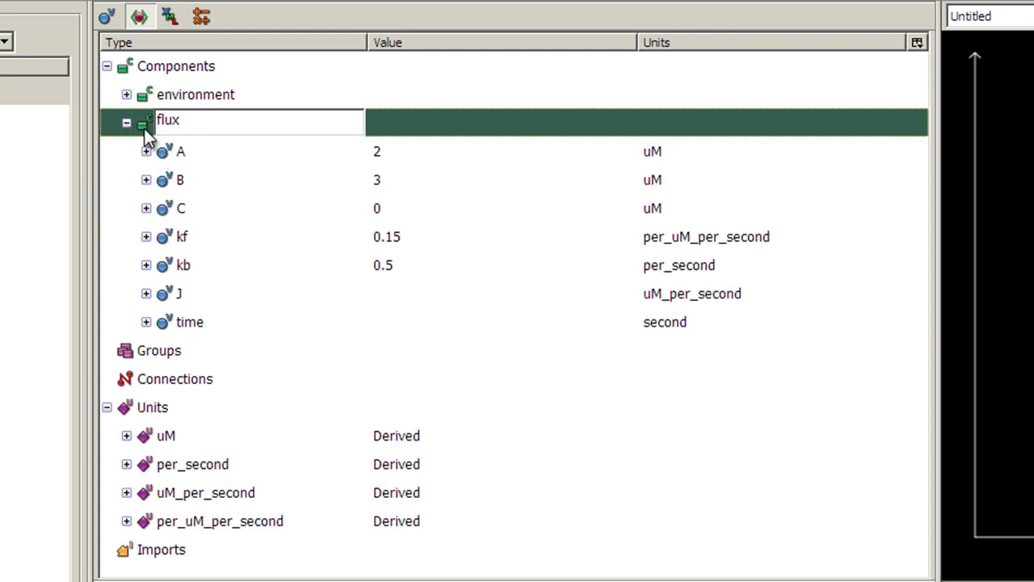
right_click(142, 128)
left_click(221, 185)
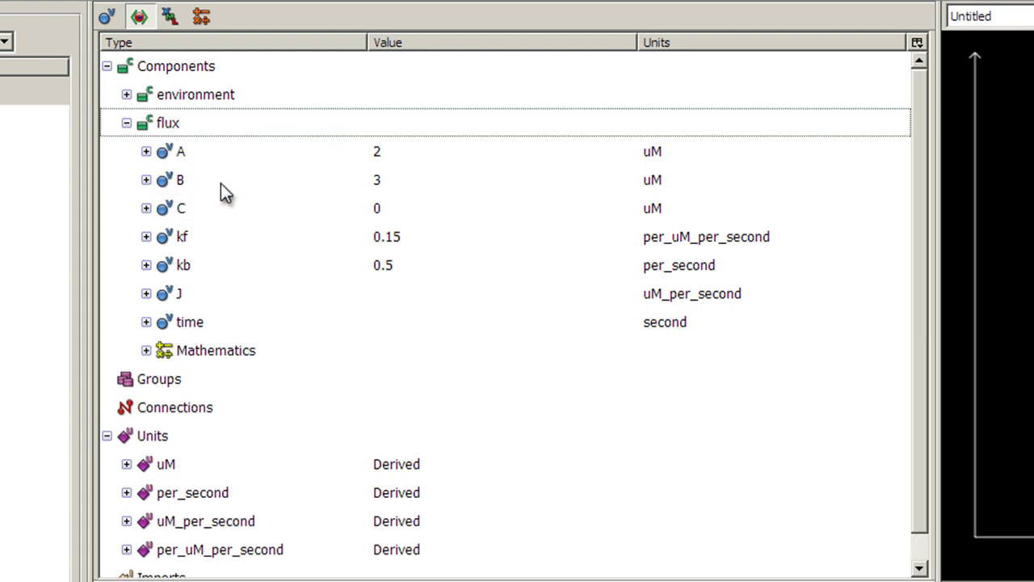
left_click(181, 356)
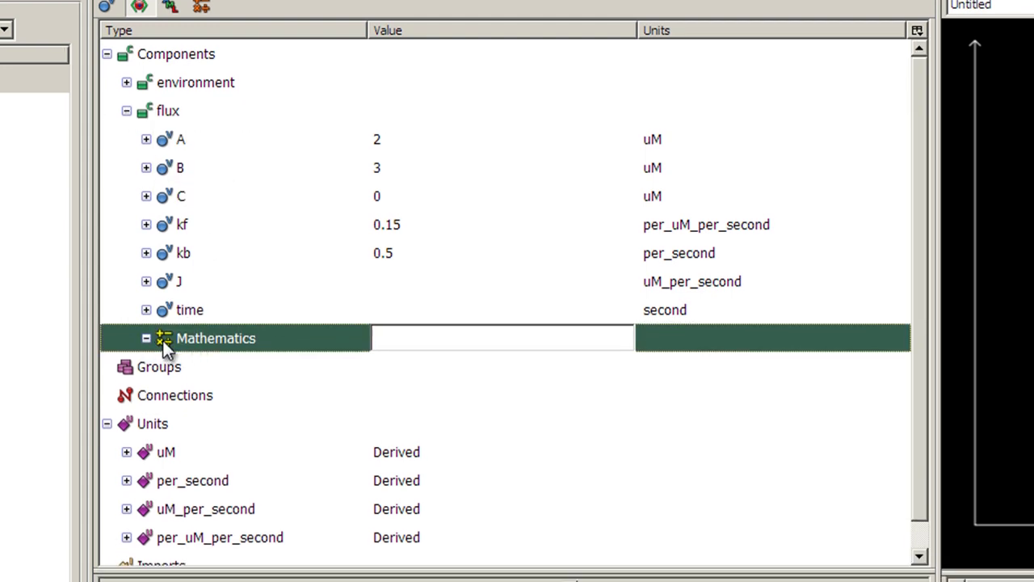
Add new equations to the flux component's Mathematics block until it holds four.
right_click(162, 311)
left_click(198, 324)
right_click(178, 153)
left_click(196, 164)
right_click(166, 143)
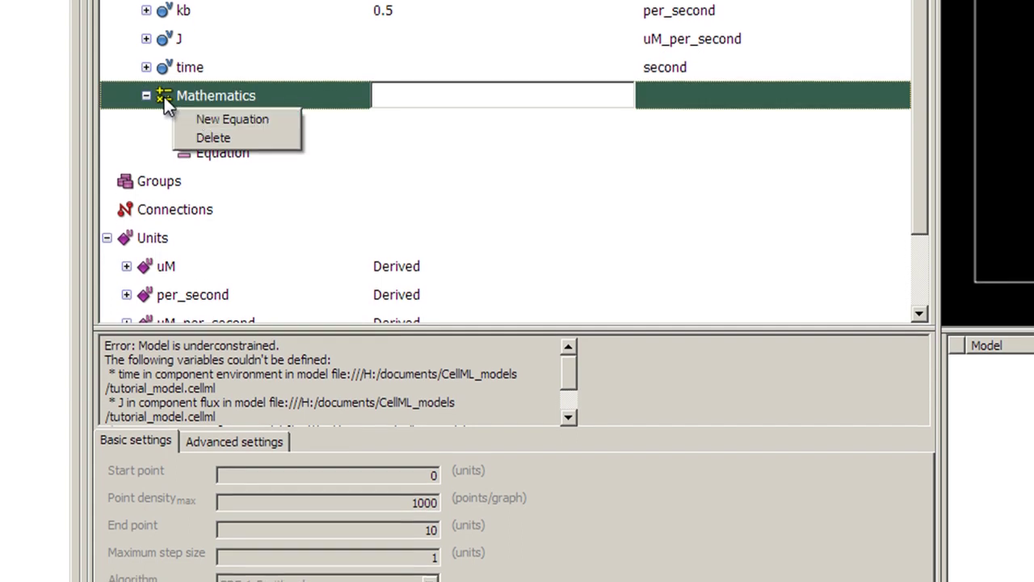
left_click(194, 166)
right_click(171, 144)
left_click(217, 163)
Define the first equation as J = kf * A * B - kb * C.
left_click(223, 108)
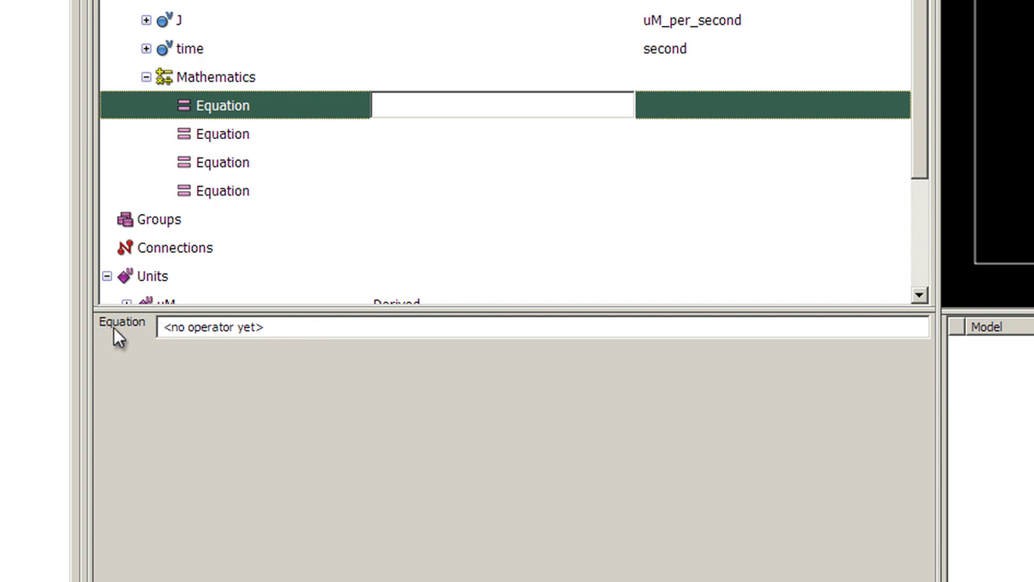
left_click(226, 135)
left_click_drag(267, 332, 114, 322)
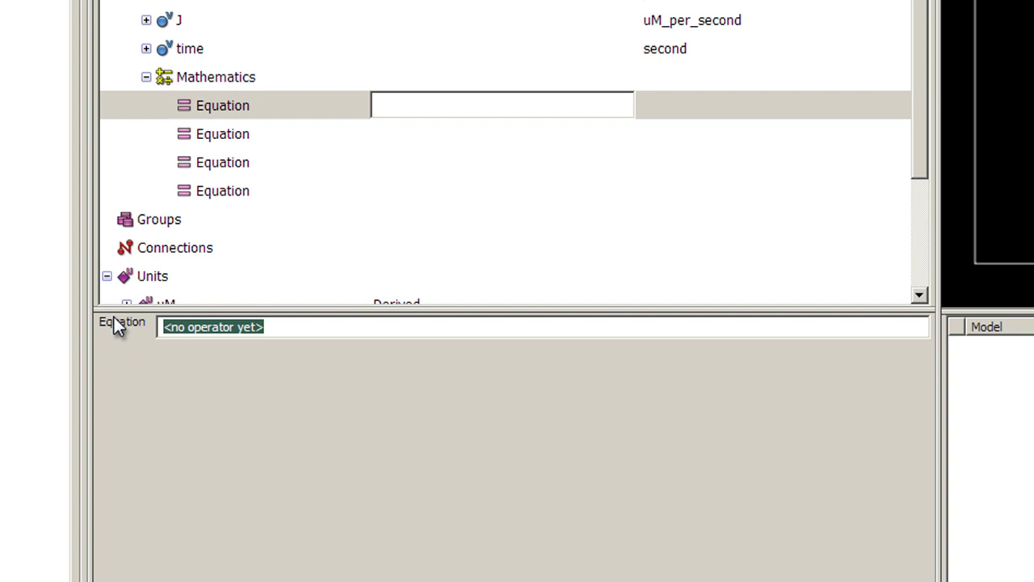
type("J = kf * a")
key("BackSpace")
type("A * ")
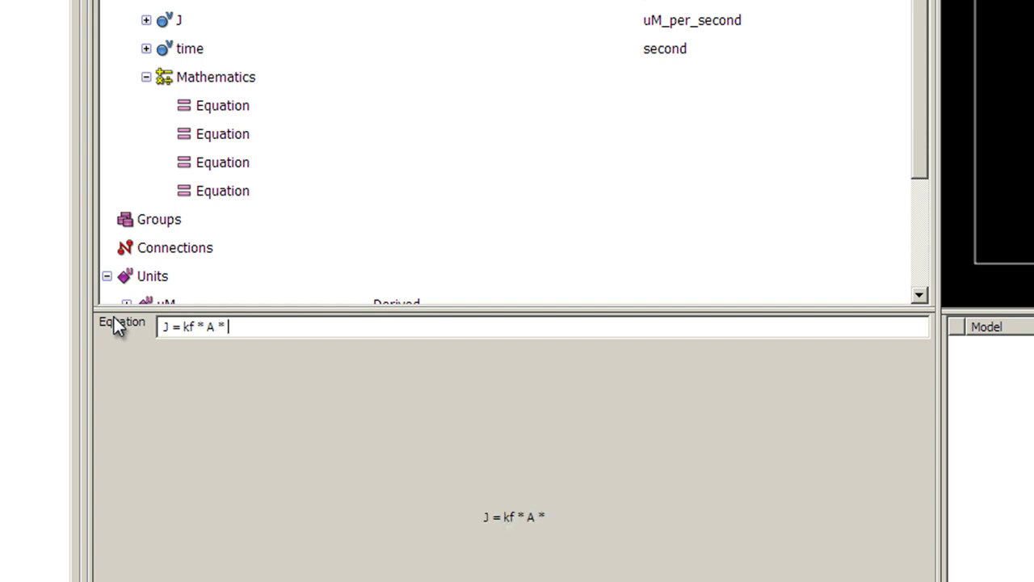
type("B - kb * C")
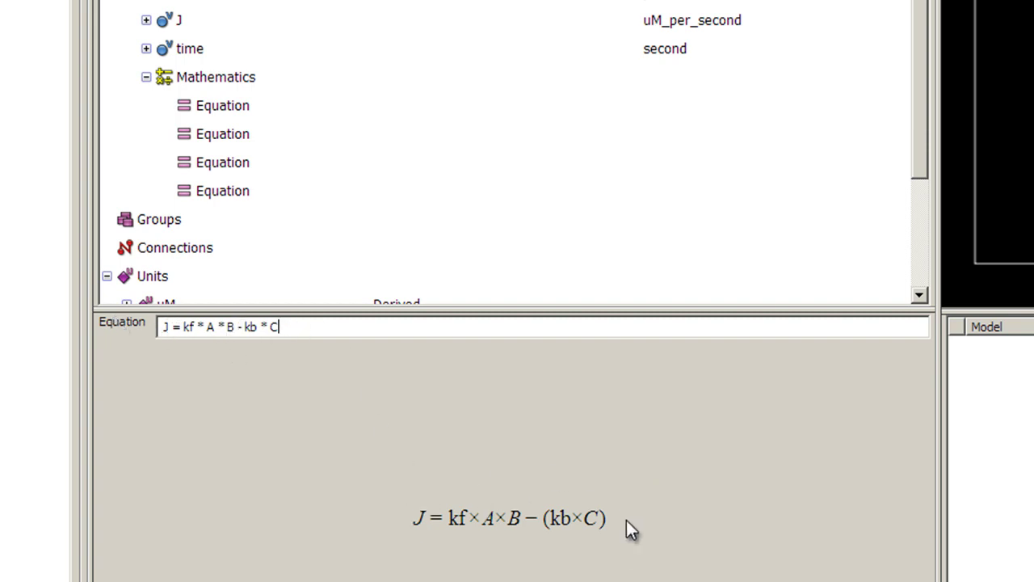
Define the second equation as d(A)/d(time) = -J.
left_click(233, 143)
left_click(288, 327)
type("d(A)/d(")
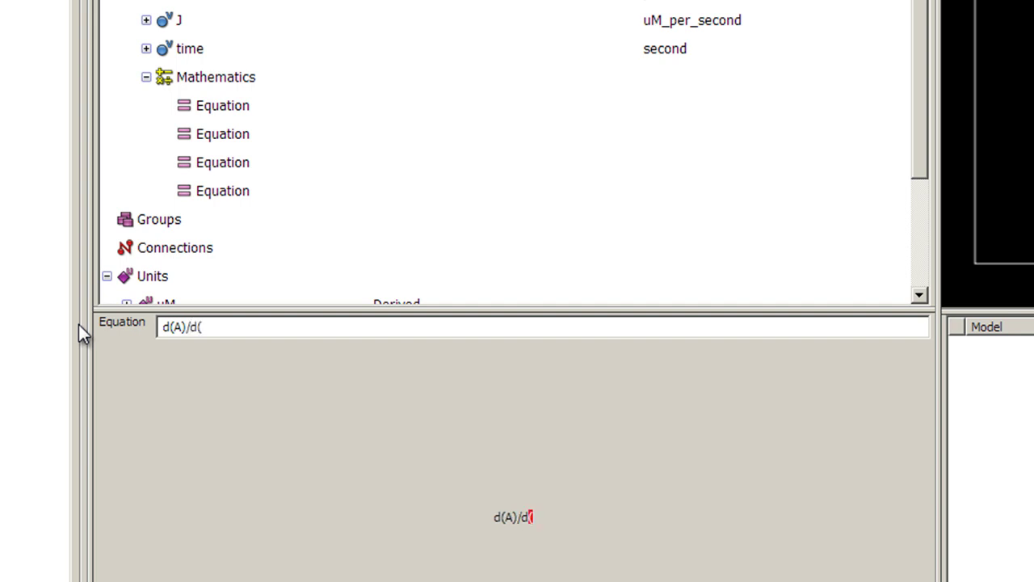
type("time) = ")
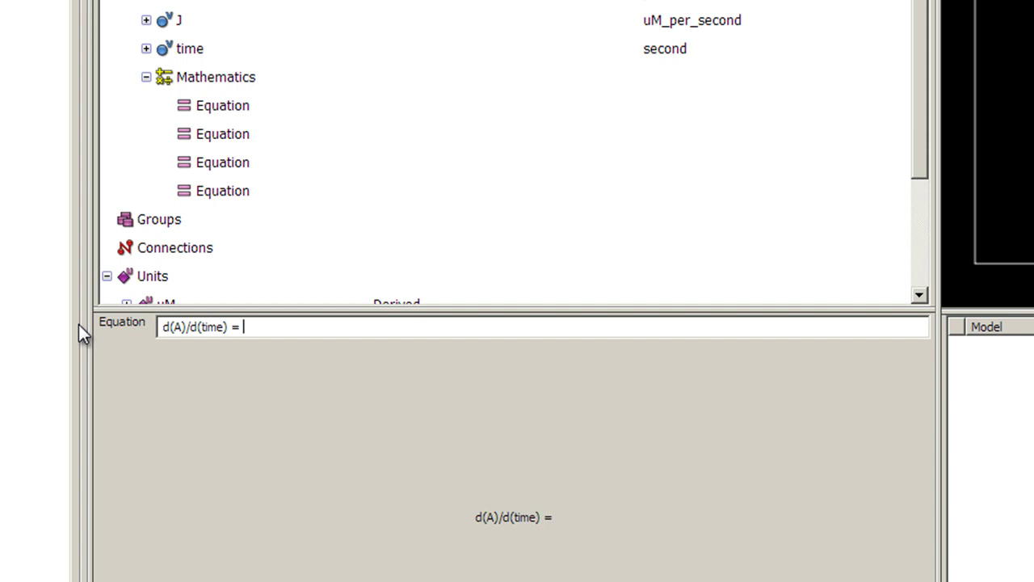
type("-J")
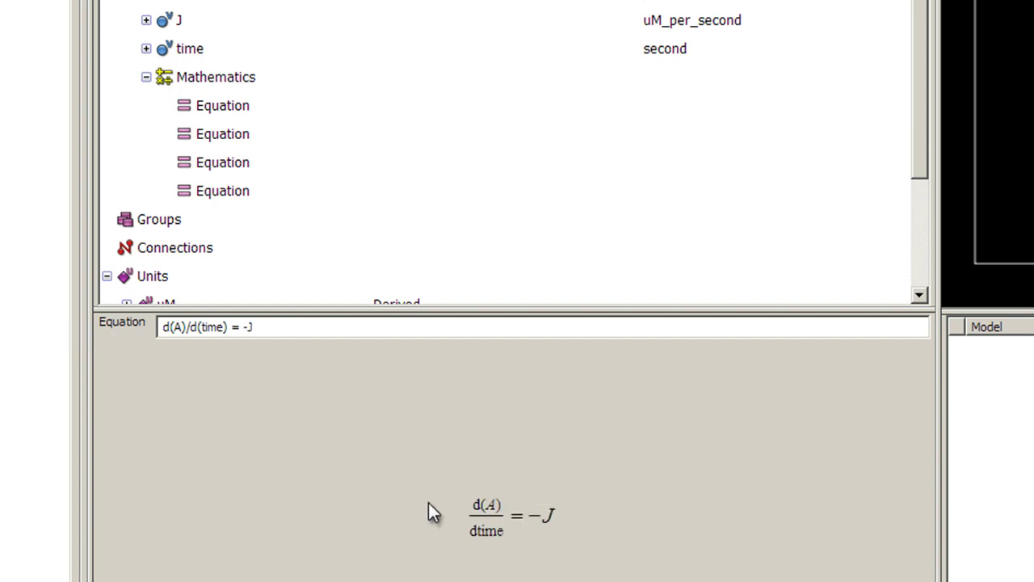
Copy the second equation's text into the third equation and change it to d(B)/d(time) = -J.
left_click_drag(267, 327, 114, 329)
key("ctrl+c")
left_click(218, 164)
left_click(249, 326)
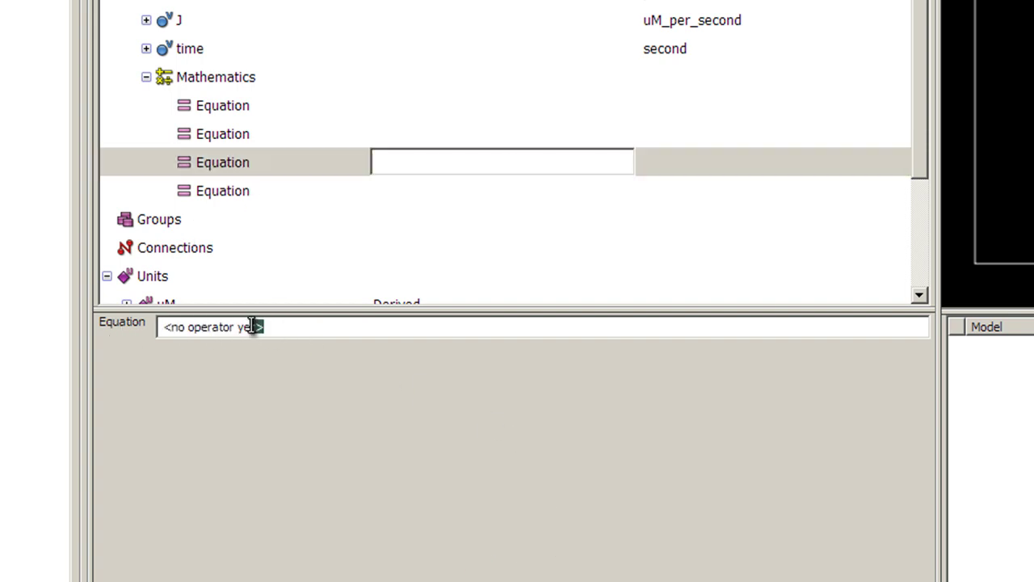
key("ctrl+v")
left_click(173, 327)
key("Delete")
type("B")
Reuse the copied text for the fourth equation and change it to d(C)/d(time) = J.
left_click(240, 191)
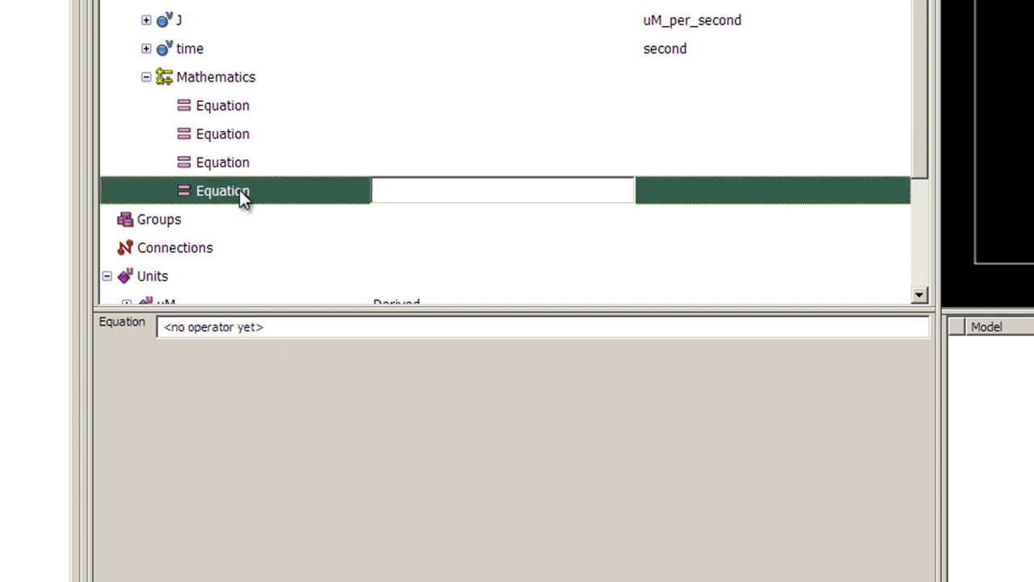
left_click(275, 328)
key("ctrl+v")
left_click(175, 327)
key("Delete")
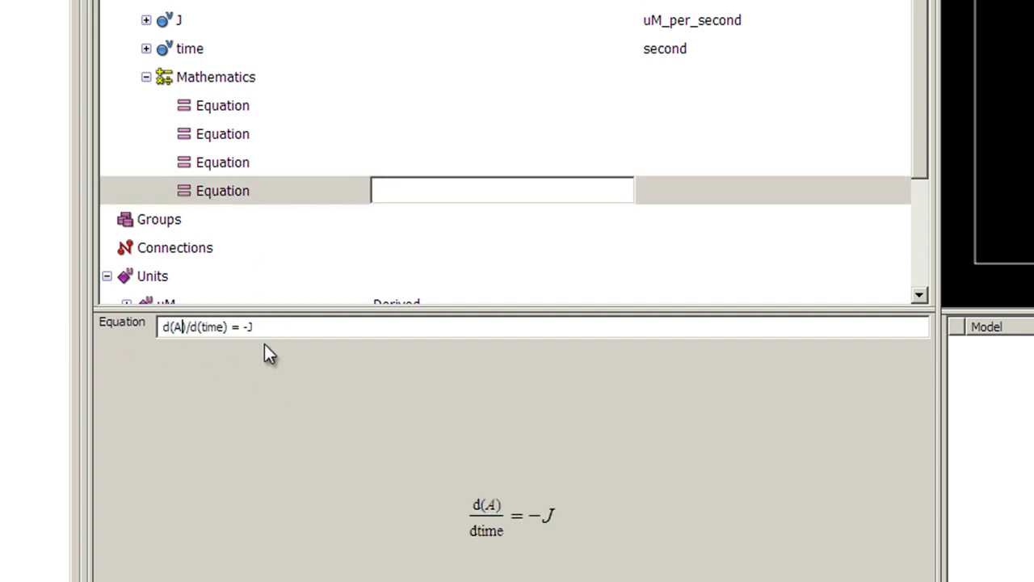
type("C")
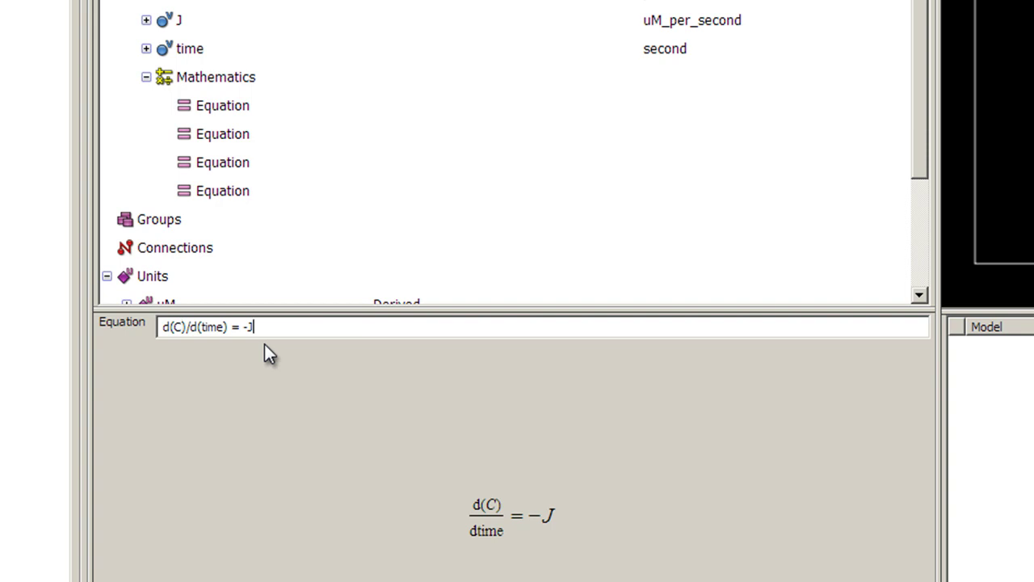
key("Left")
key("BackSpace")
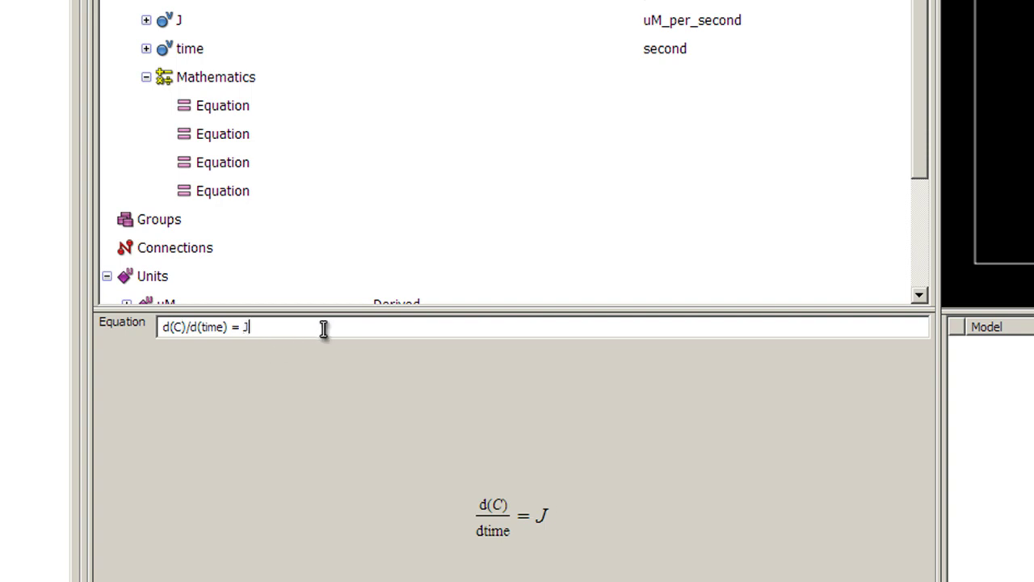
Review the third and first equations and collapse the Mathematics block.
left_click(223, 162)
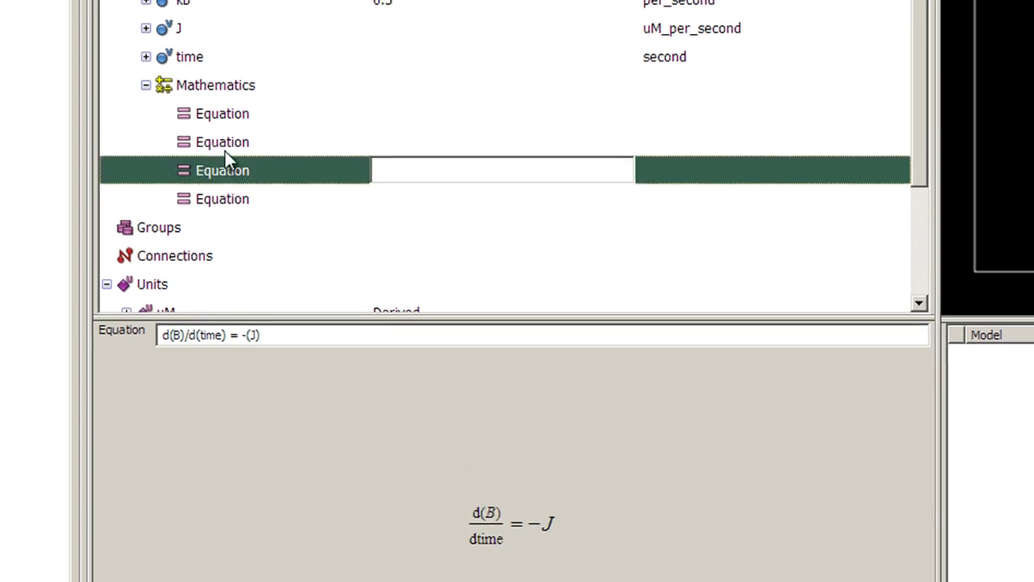
left_click(225, 107)
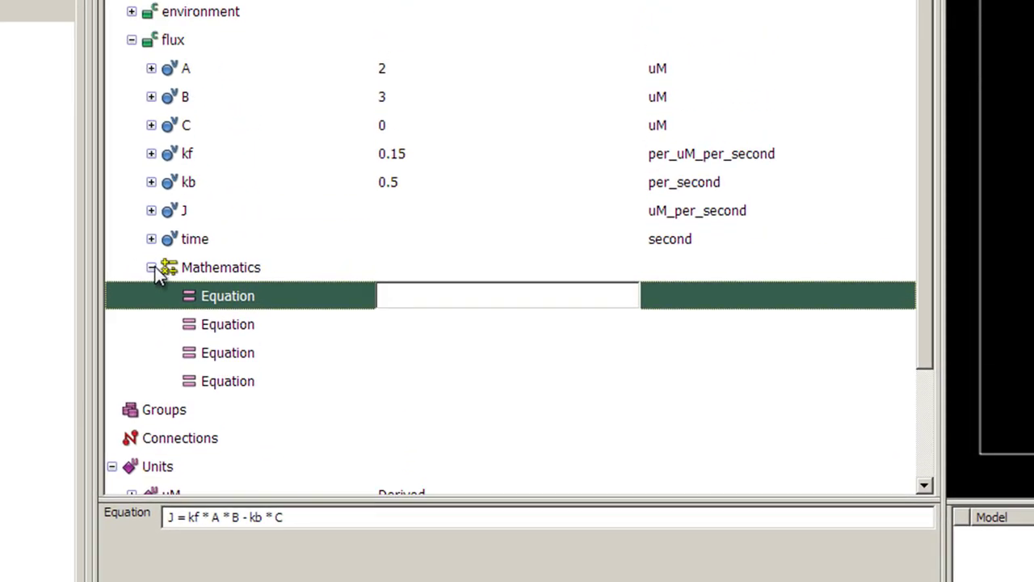
left_click(152, 268)
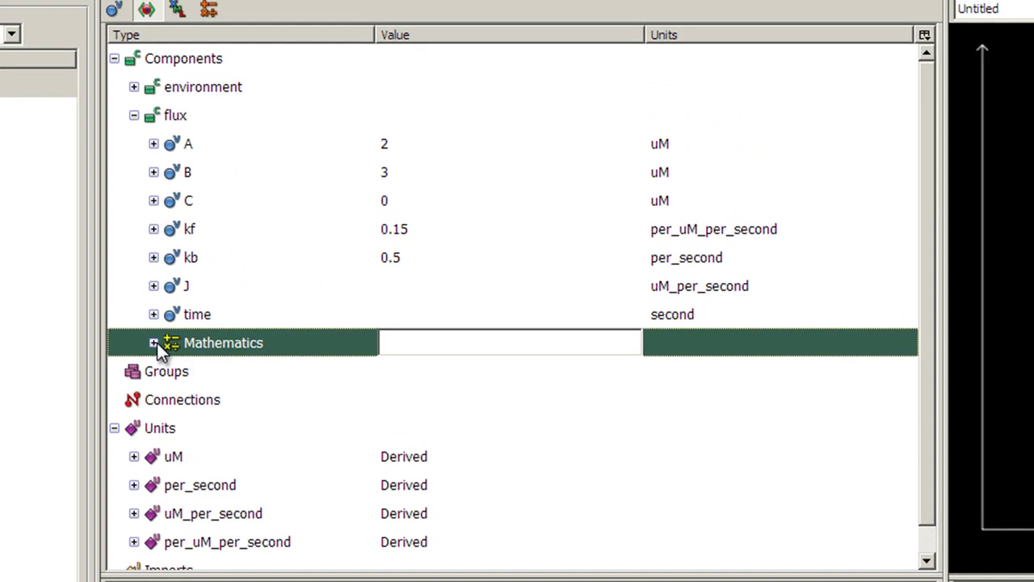
Expand the environment component and inspect the time variables of environment and flux.
left_click(134, 86)
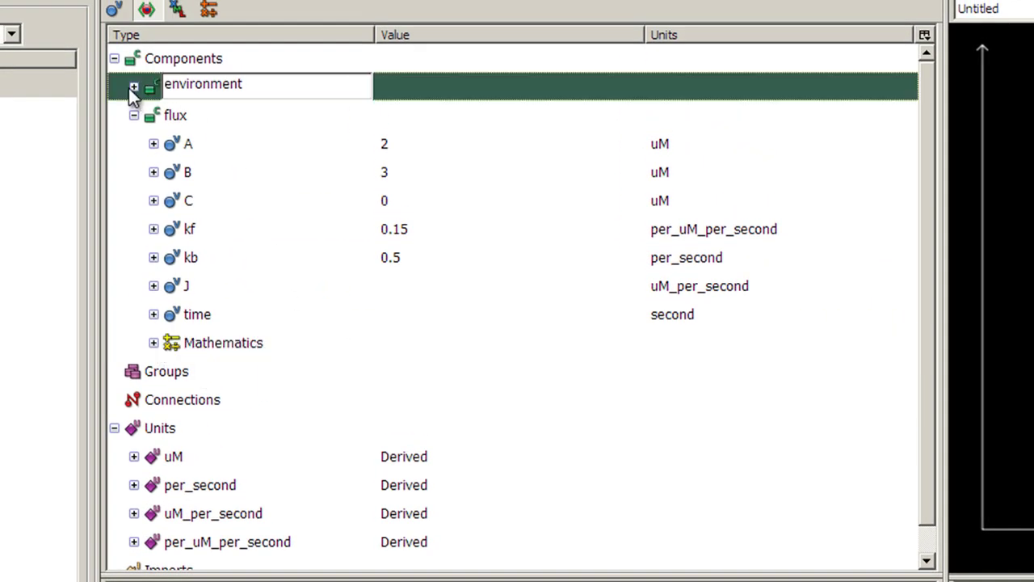
left_click(134, 87)
left_click(201, 122)
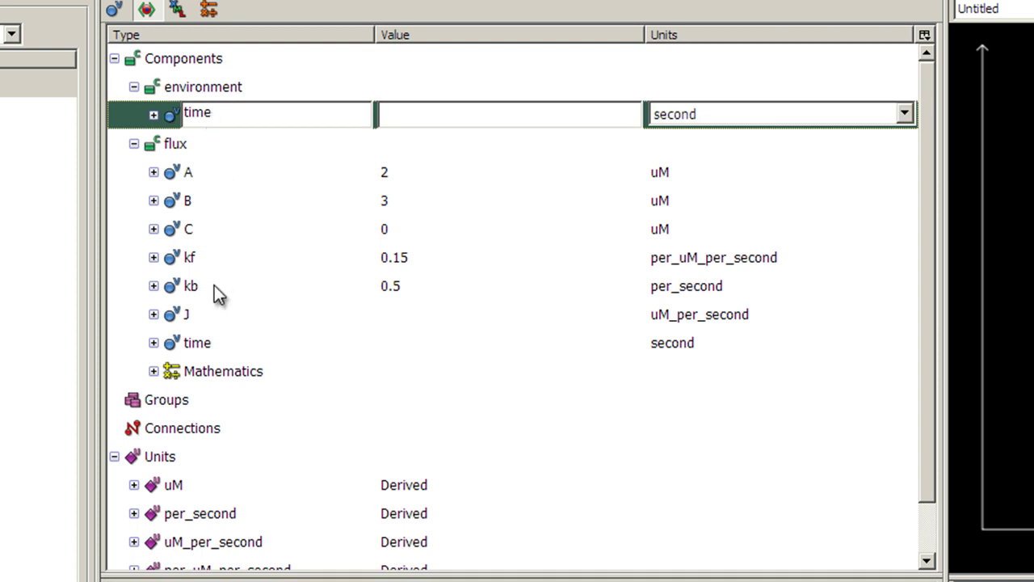
left_click(211, 341)
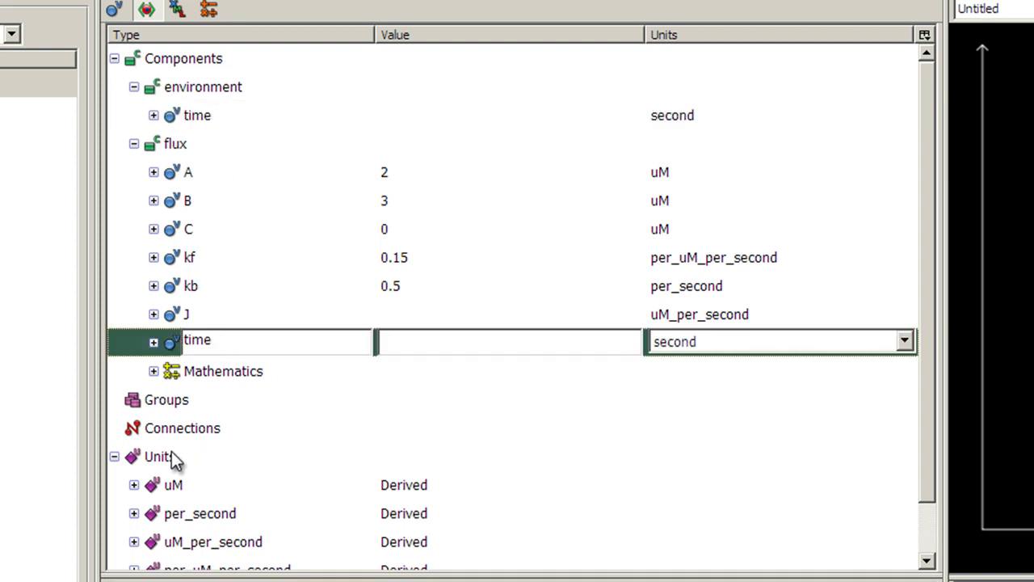
Collapse the Units section, add a new connection to the model and expand its entry.
left_click(113, 457)
left_click(150, 433)
right_click(137, 432)
left_click(173, 450)
left_click(162, 458)
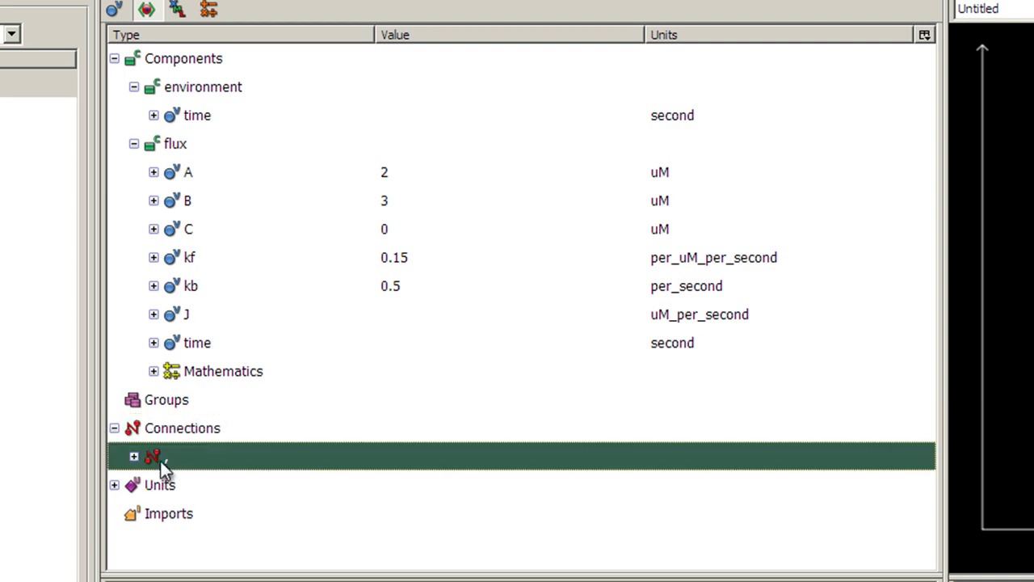
left_click(134, 457)
Set the connection's Component 1 to environment and Component 2 to flux.
left_click(232, 480)
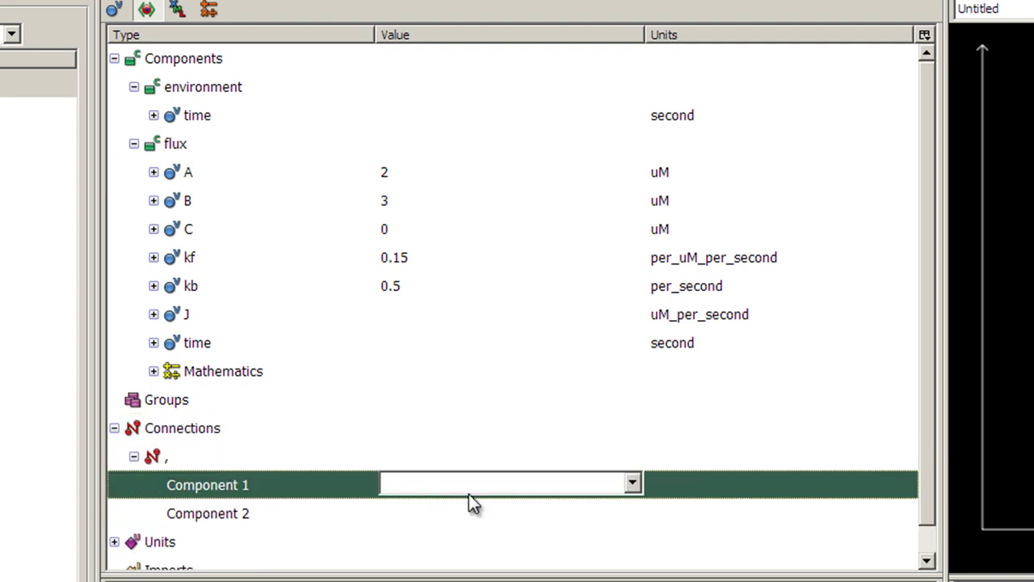
left_click(634, 485)
left_click(571, 506)
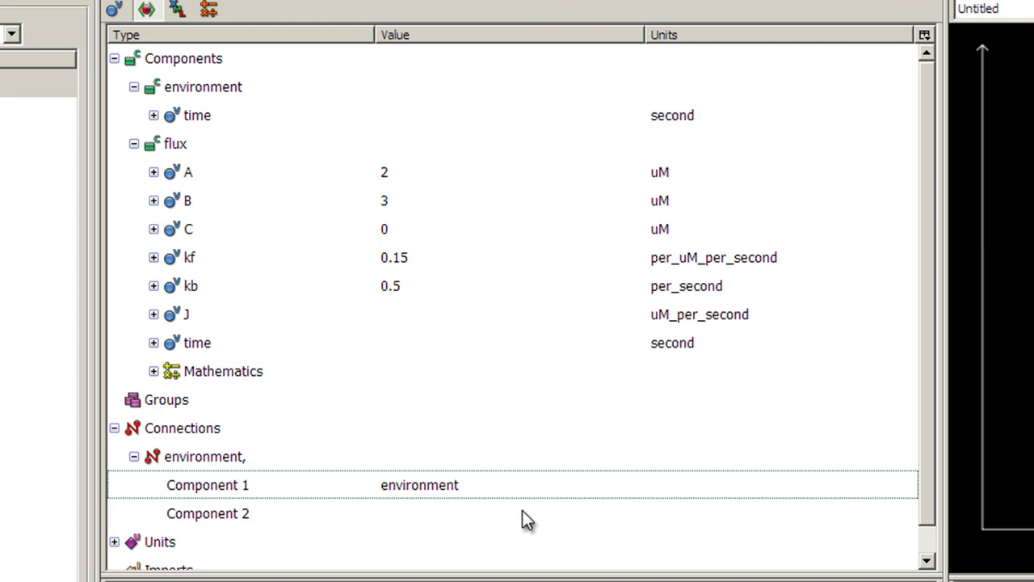
left_click(232, 507)
left_click(632, 513)
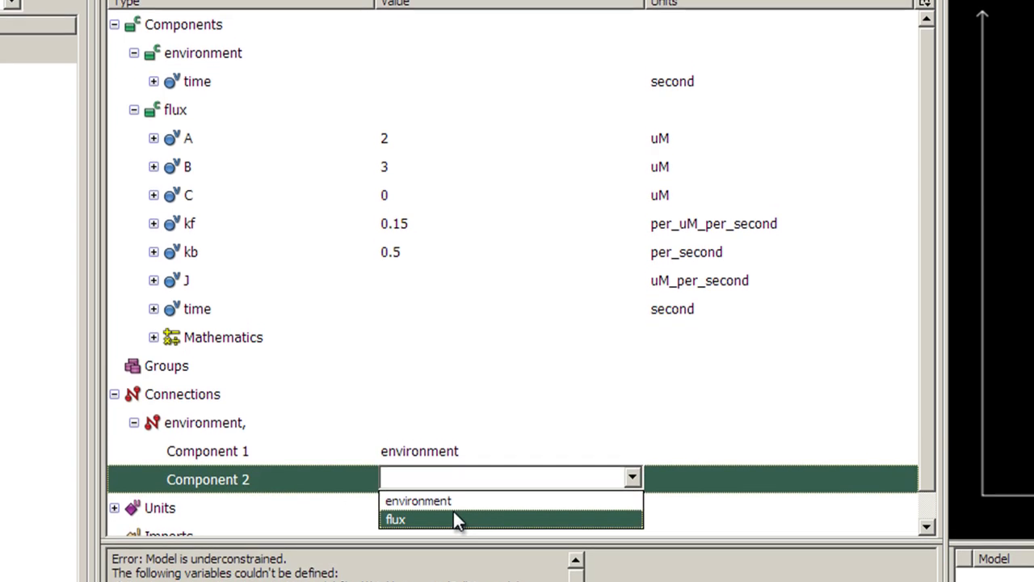
left_click(454, 518)
Add a variable mapping to the environment, flux connection and expand it.
left_click(223, 204)
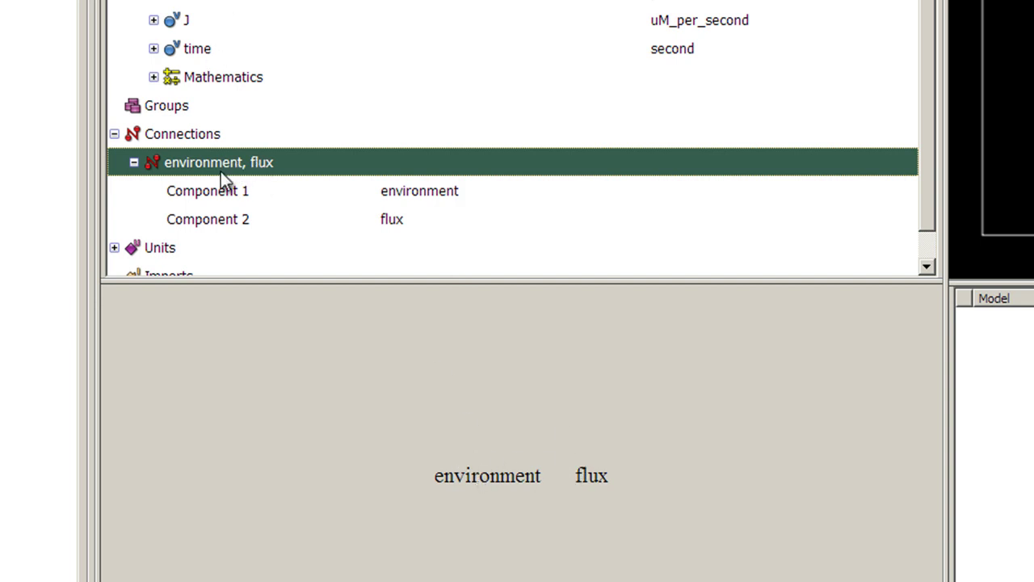
right_click(153, 162)
left_click(203, 184)
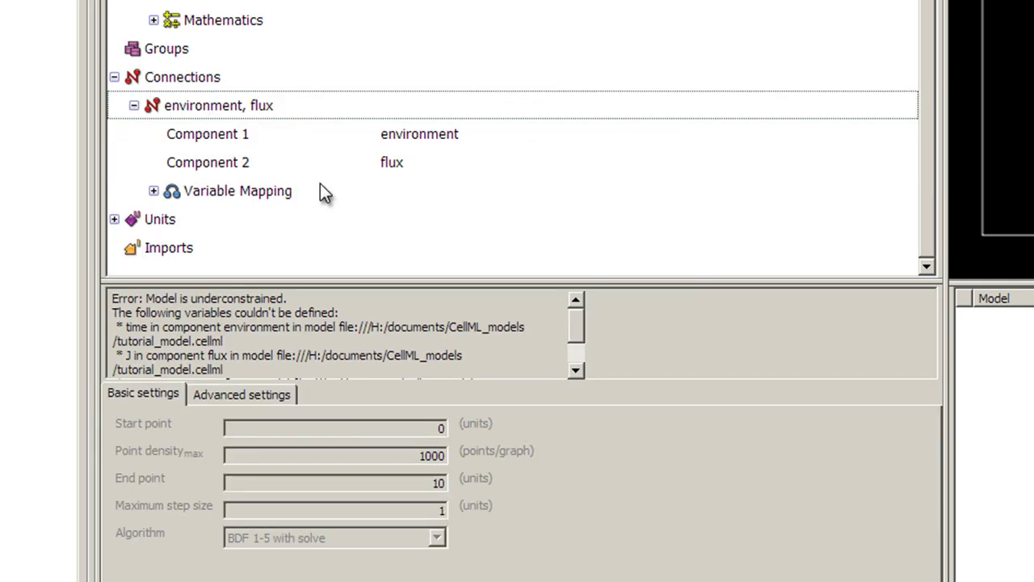
left_click(153, 191)
left_click(231, 197)
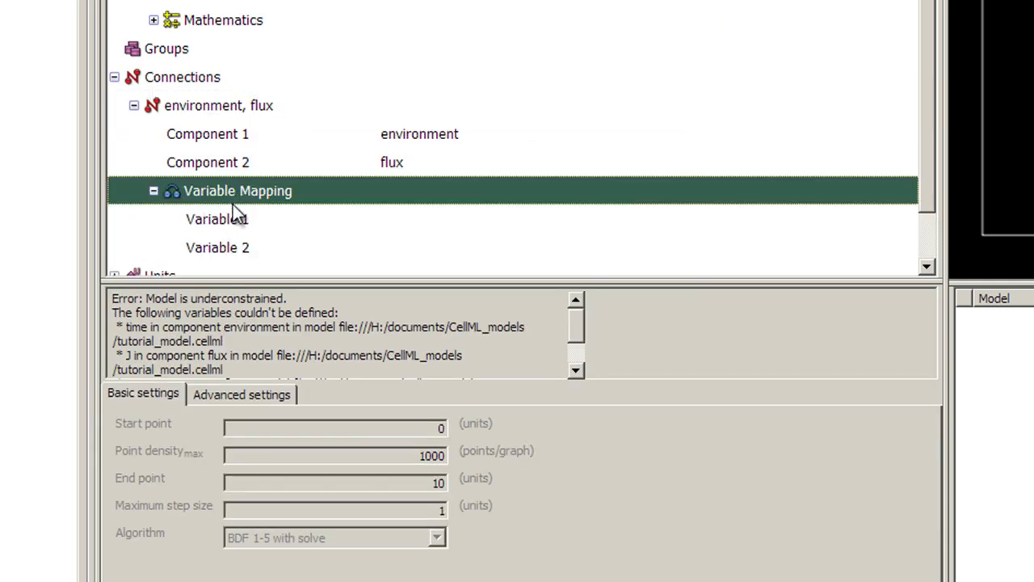
Set both Variable 1 and Variable 2 of the variable mapping to time.
left_click(233, 209)
left_click(633, 217)
left_click(510, 241)
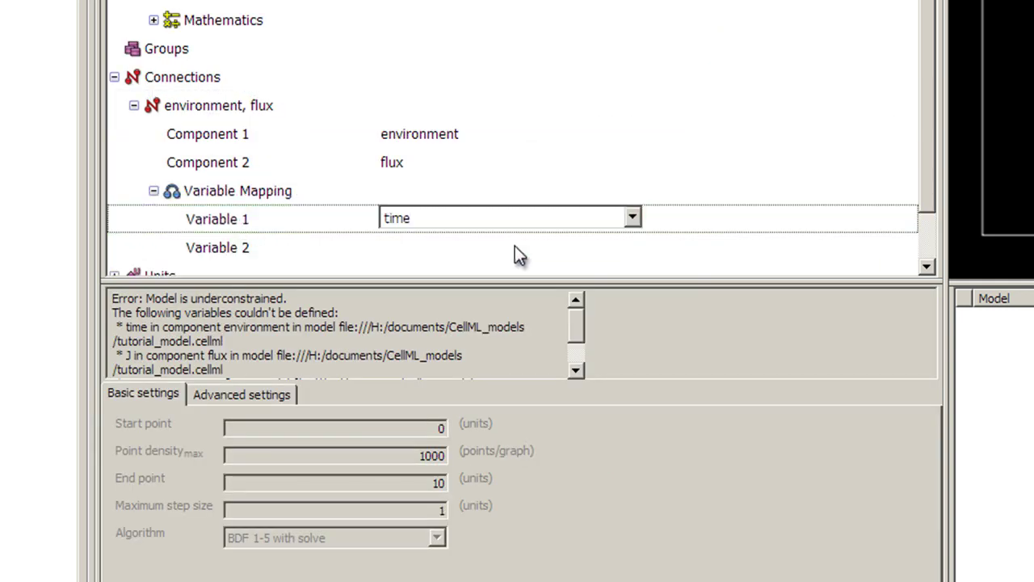
left_click(243, 247)
left_click(633, 248)
left_click(632, 188)
left_click(441, 319)
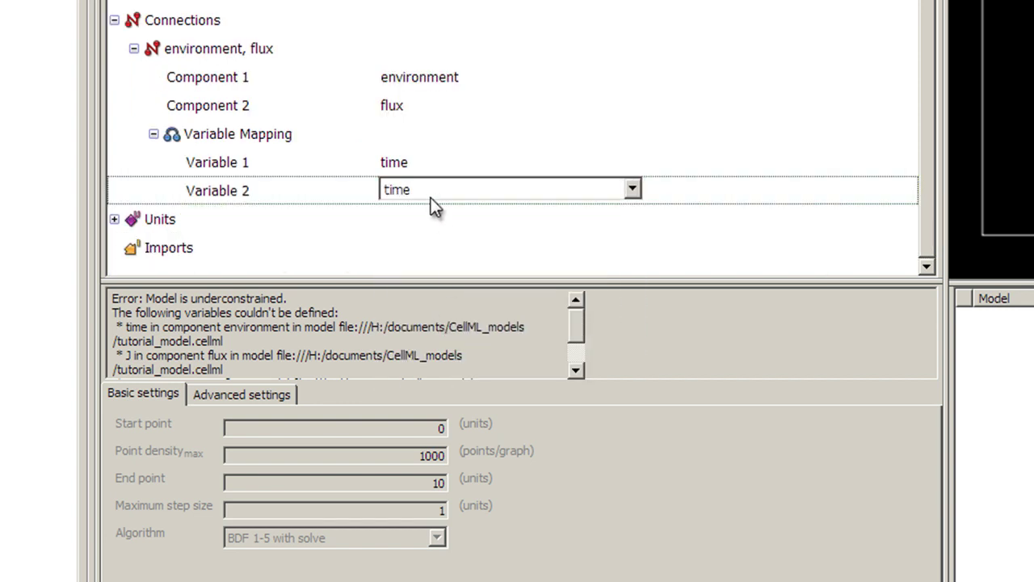
Collapse the environment, flux connection and set the Public Interface of the environment component's time variable to Out.
left_click(218, 55)
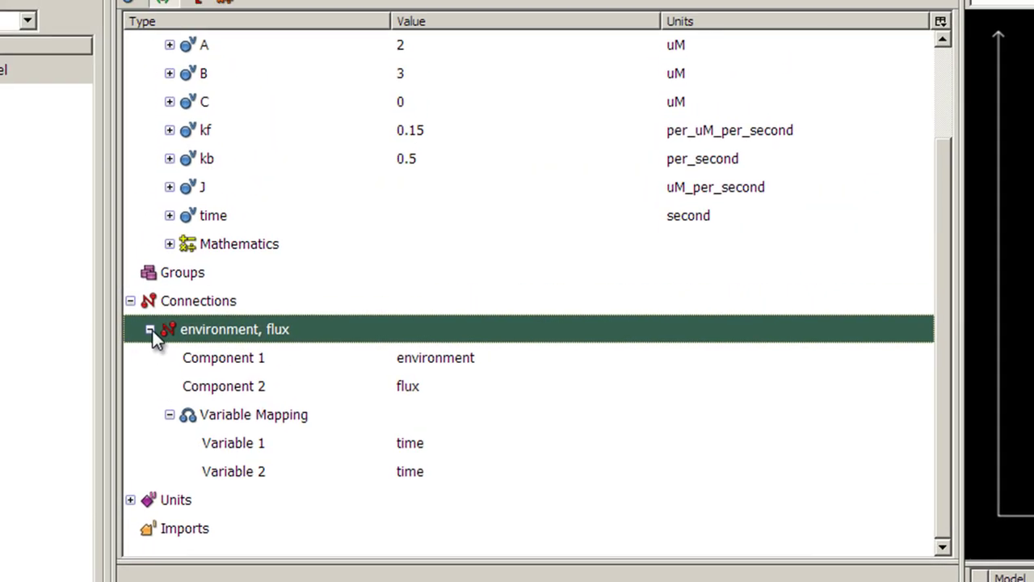
left_click(150, 330)
left_click(172, 135)
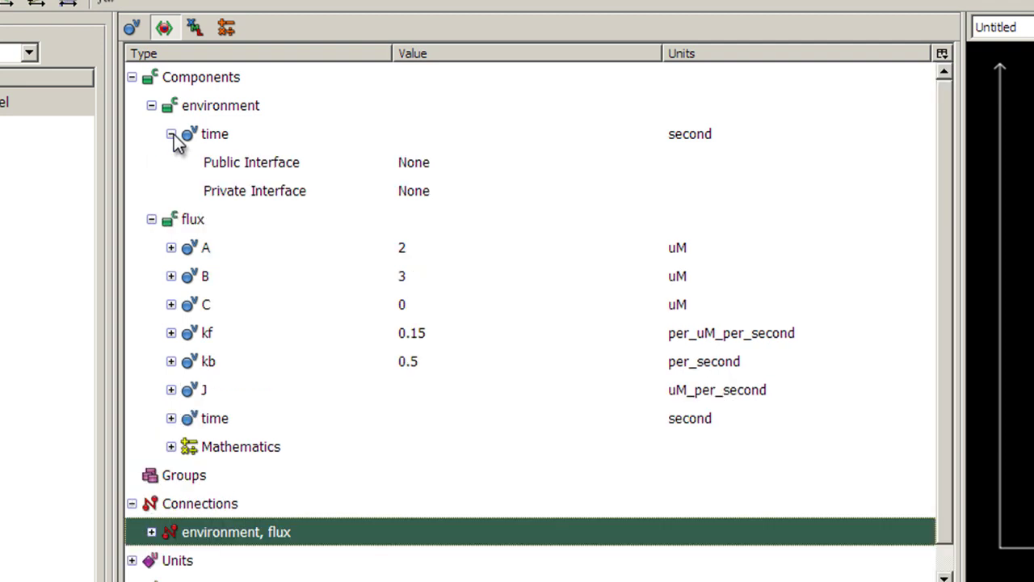
left_click(434, 164)
left_click(651, 162)
left_click(497, 202)
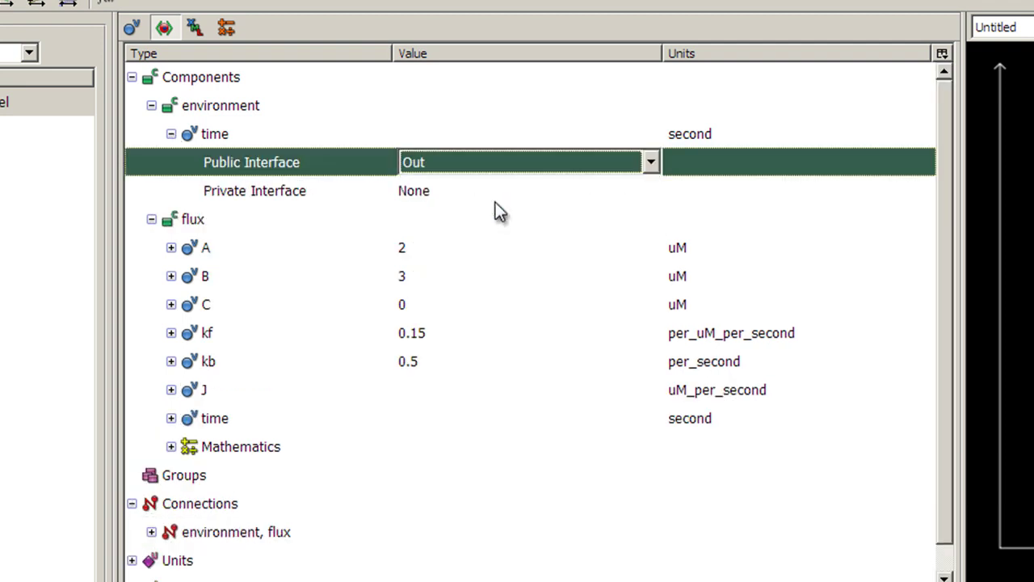
left_click(172, 134)
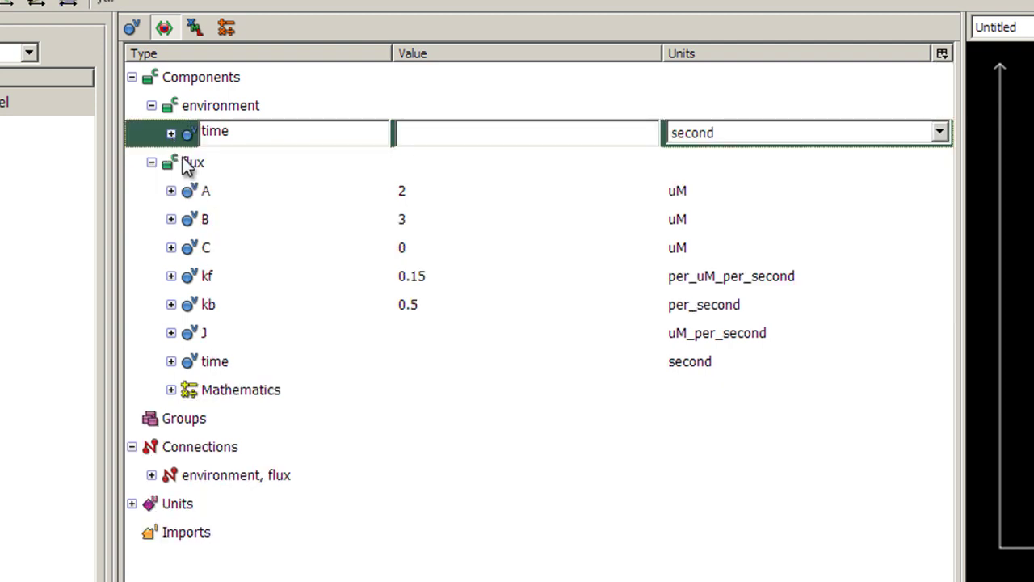
Set the Public Interface of the flux component's time variable to In and collapse the flux component.
left_click(224, 366)
left_click(172, 362)
left_click(441, 390)
left_click(651, 390)
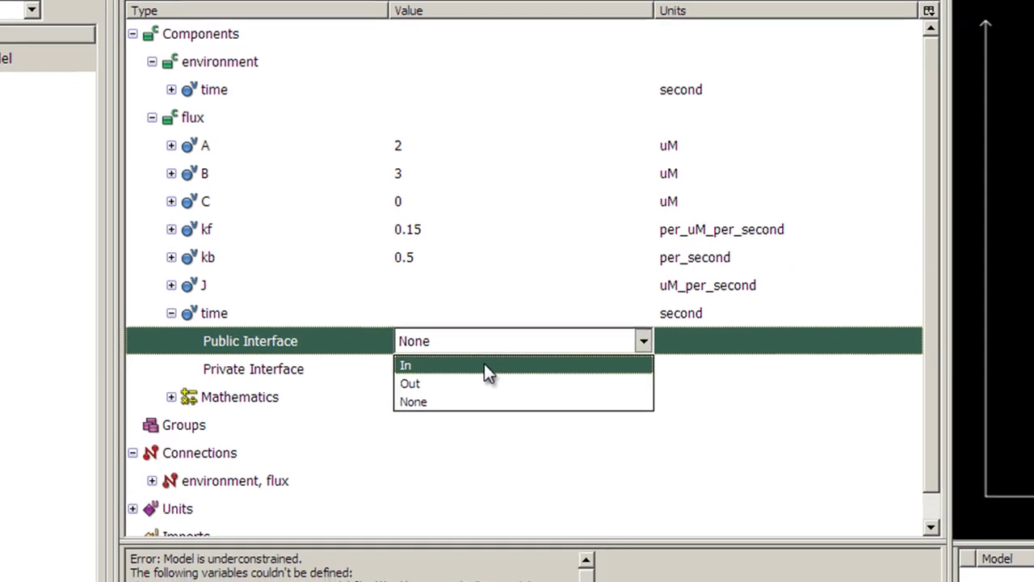
left_click(484, 365)
left_click(151, 117)
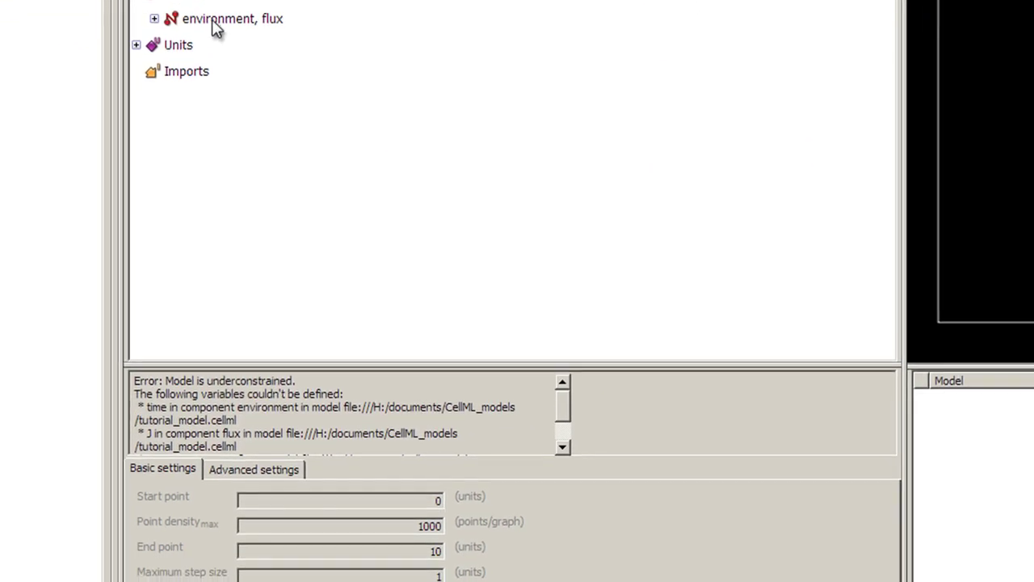
Review the variable mapping of the environment, flux connection and save the model.
left_click(214, 24)
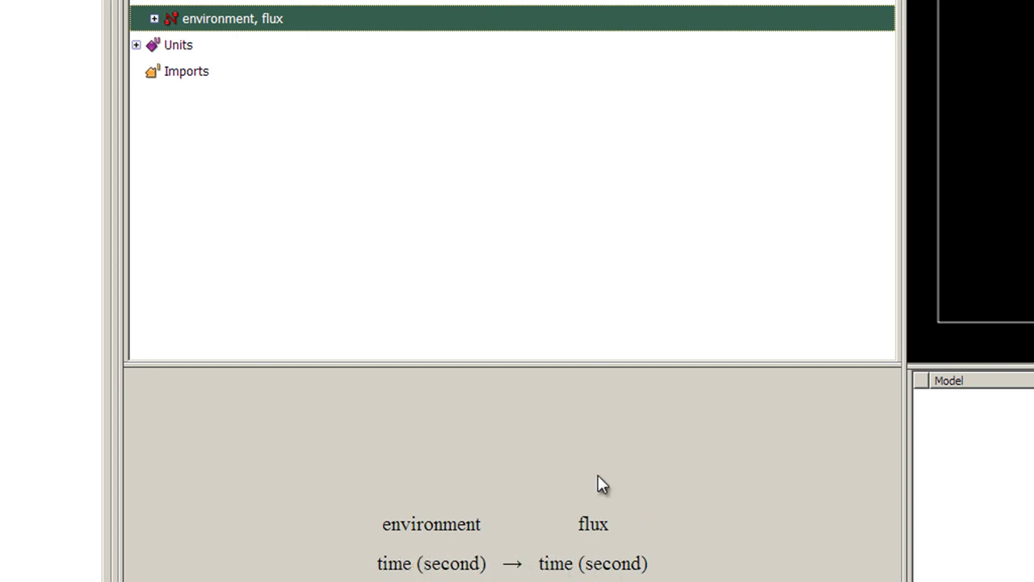
left_click(137, 31)
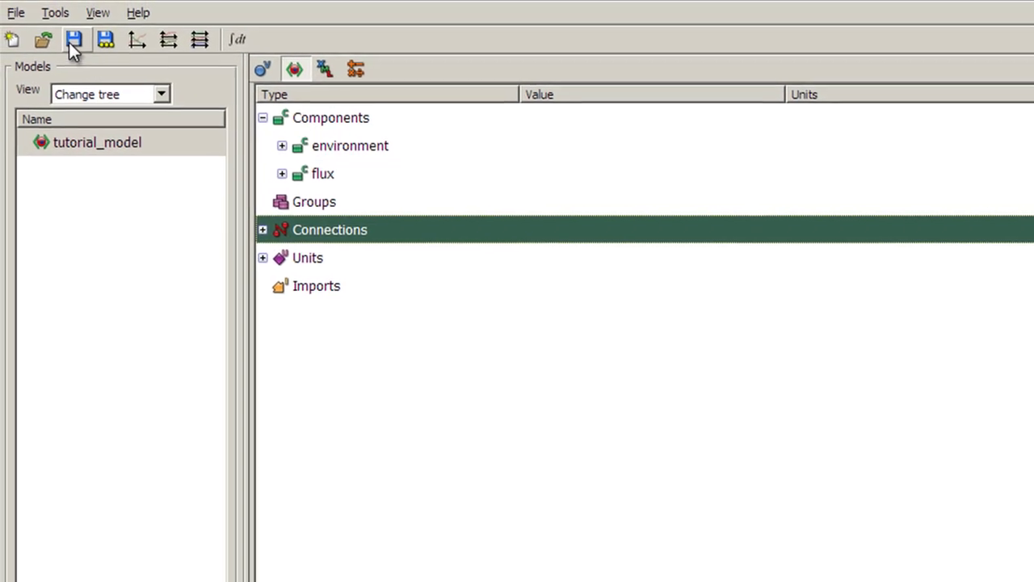
left_click(50, 35)
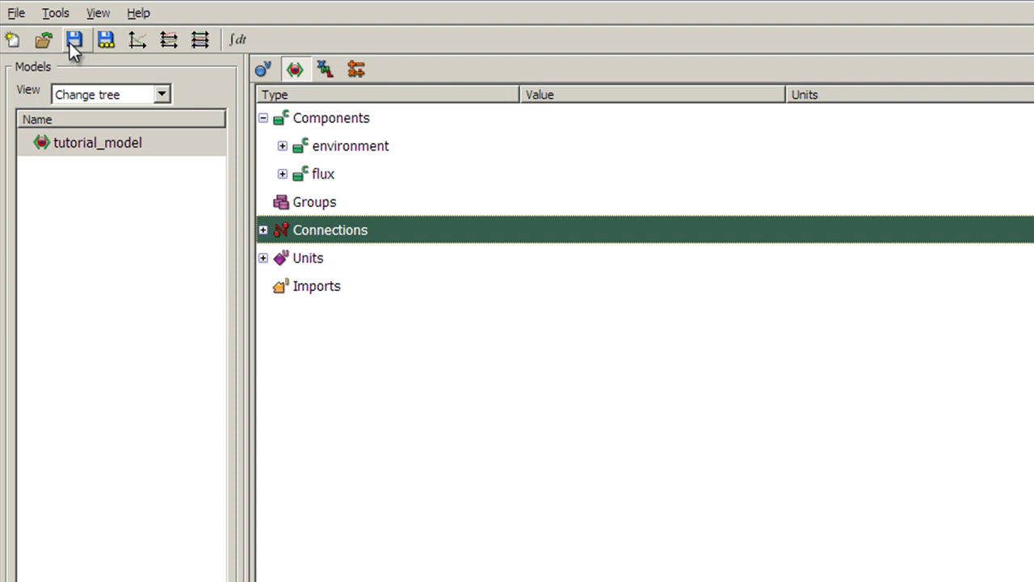
Validate tutorial_model.
left_click(133, 146)
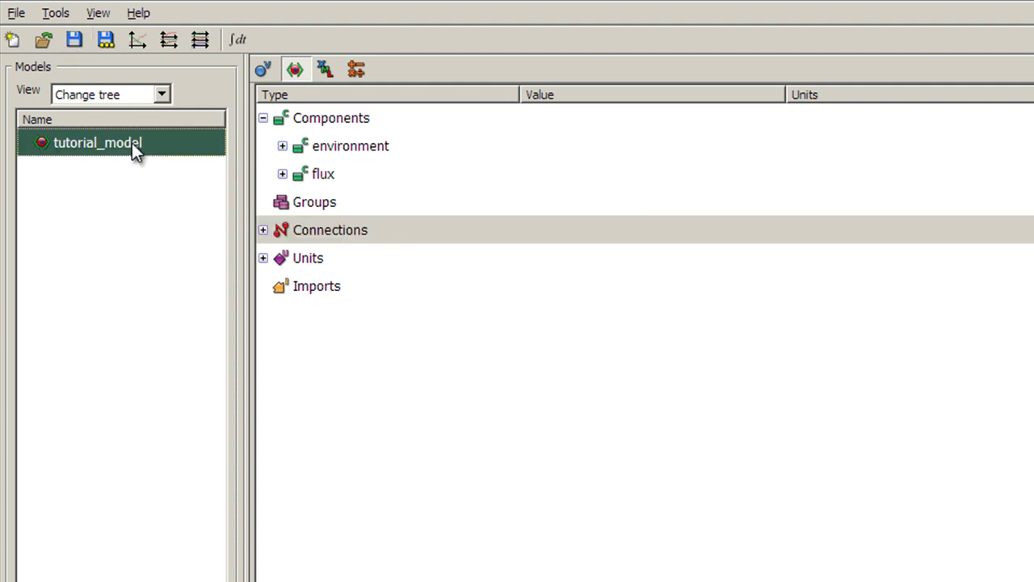
right_click(131, 142)
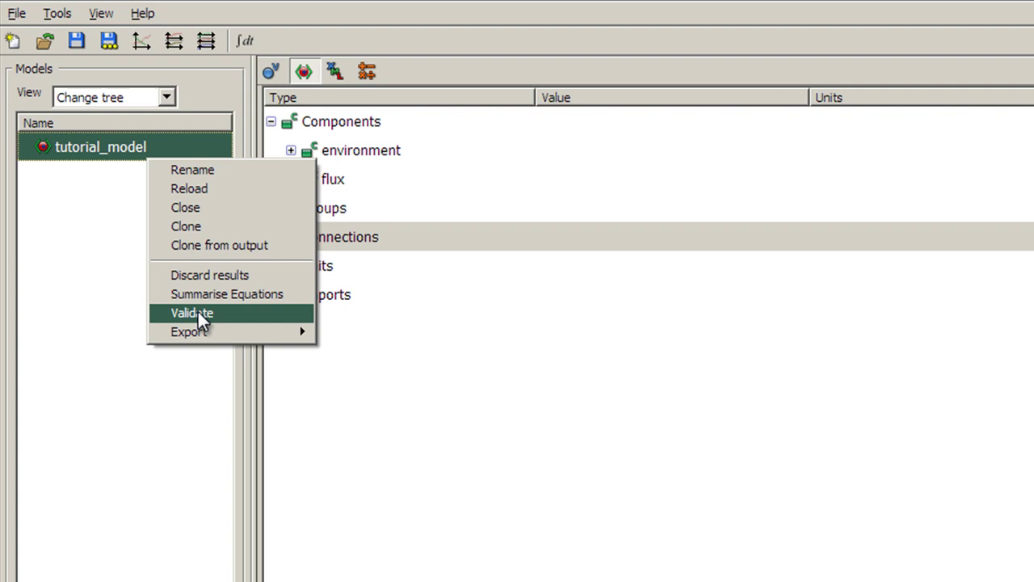
left_click(195, 313)
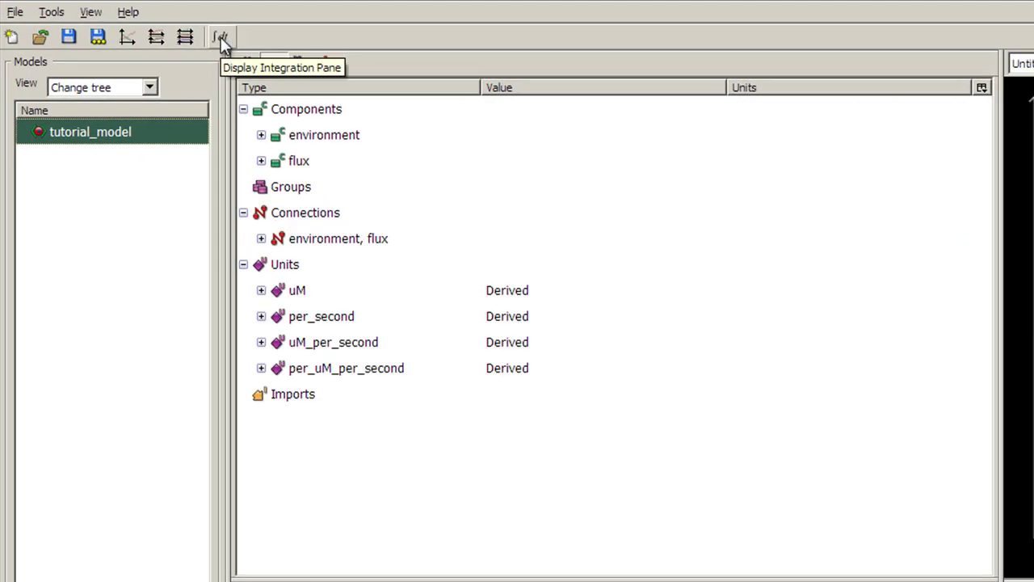
Display the integration settings and integrate the model with the default settings.
left_click(221, 37)
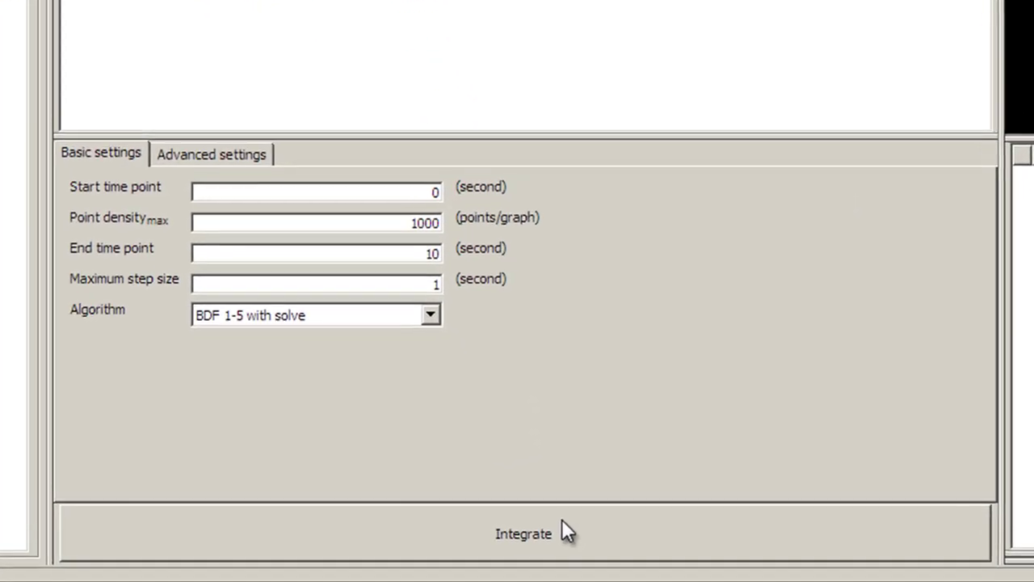
left_click(515, 527)
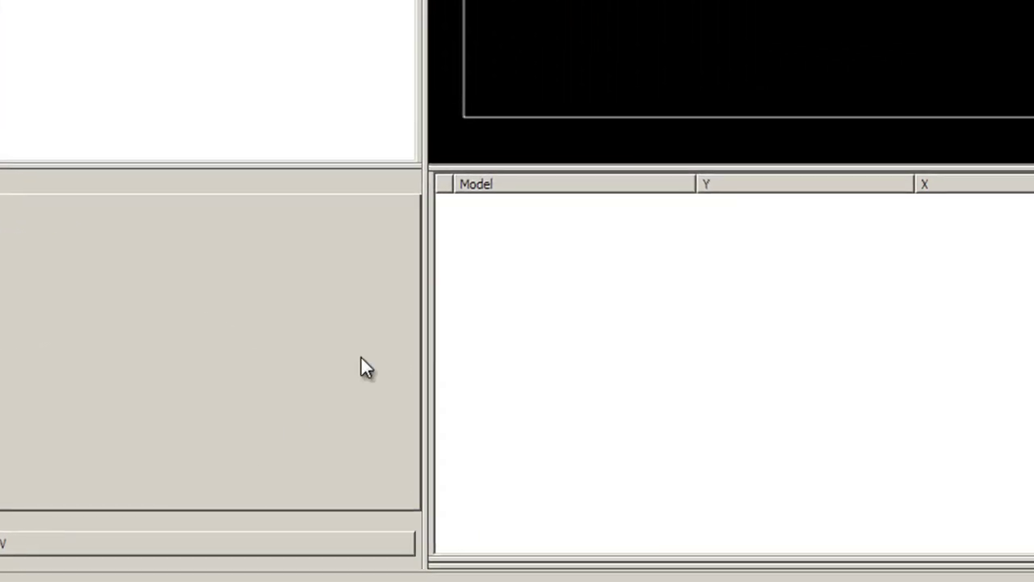
Add a new graph trace with environment time as X and the flux variable A as Y.
right_click(679, 264)
left_click(750, 285)
left_click(803, 222)
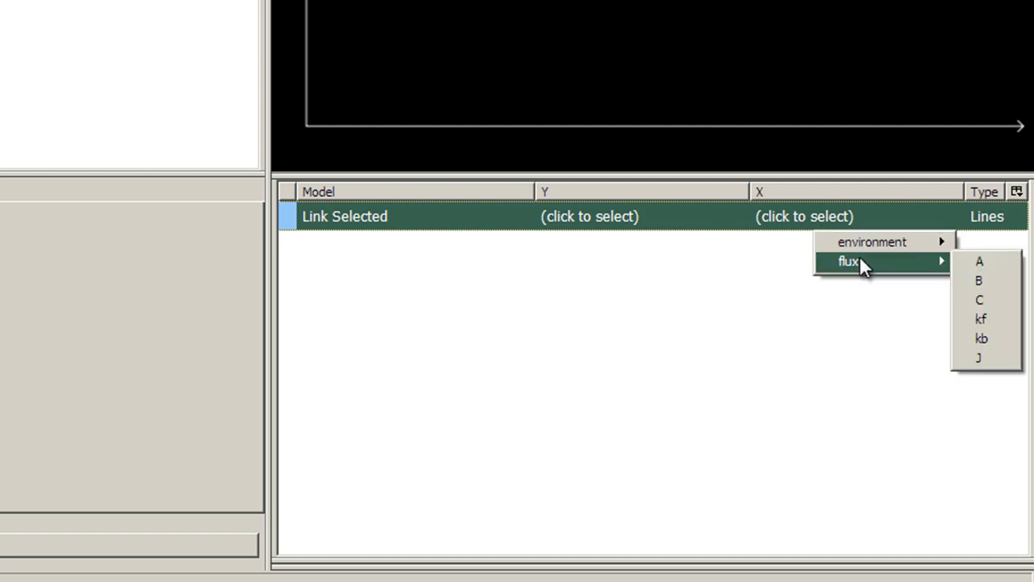
mouse_move(869, 247)
left_click(785, 238)
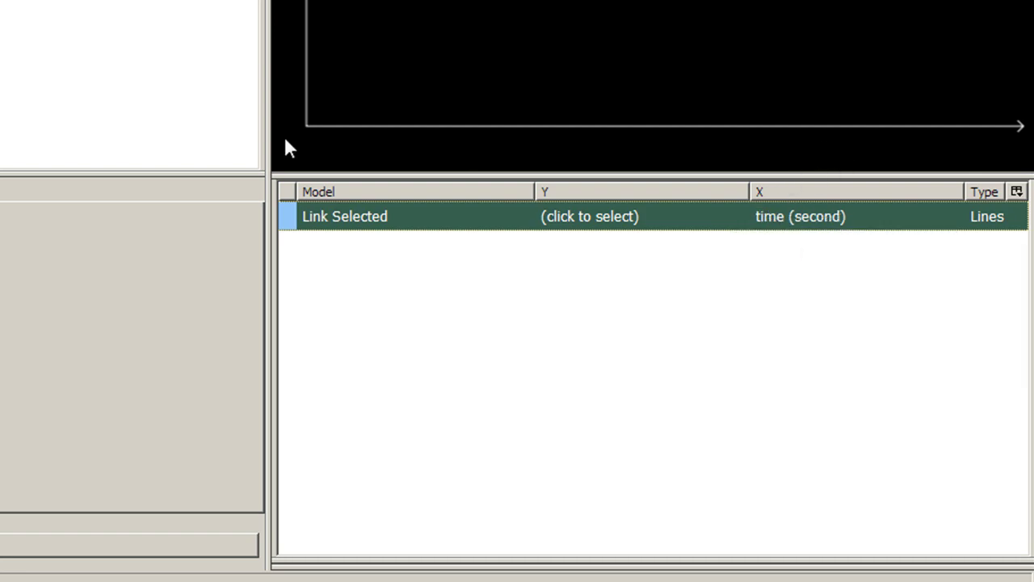
left_click(575, 218)
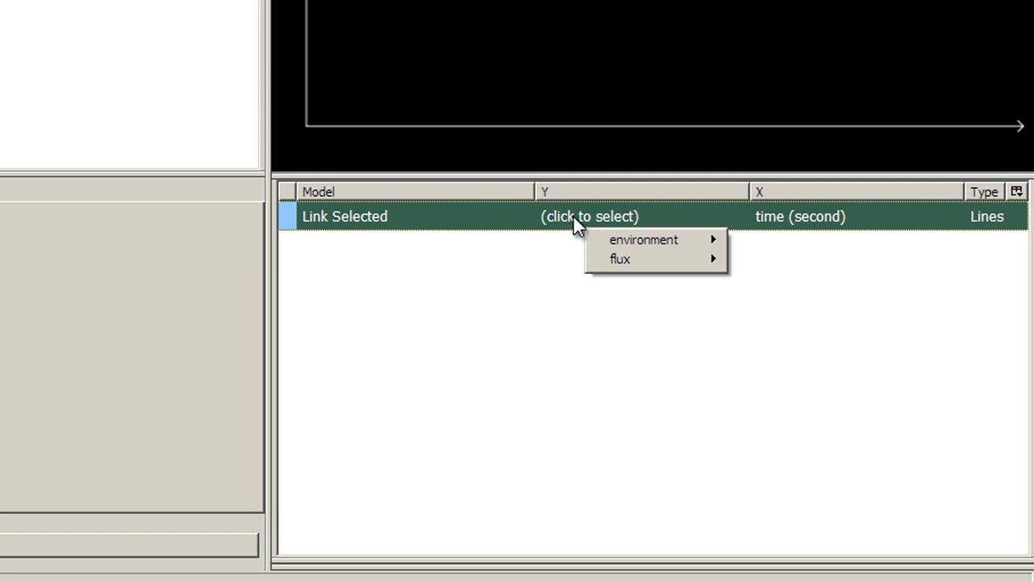
mouse_move(632, 260)
left_click(753, 266)
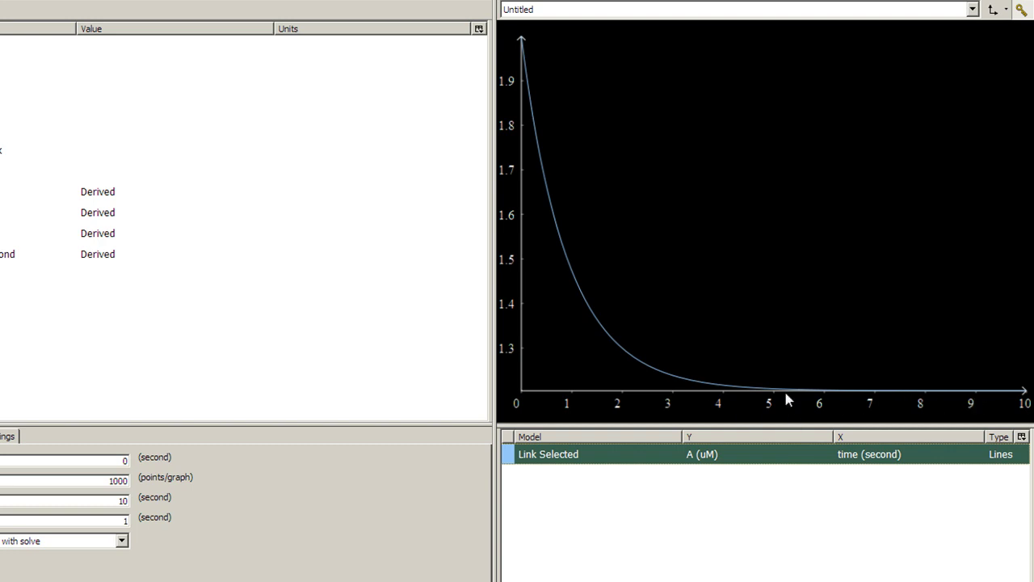
Add three more traces to the graph below the A trace.
right_click(645, 501)
left_click(674, 509)
right_click(703, 503)
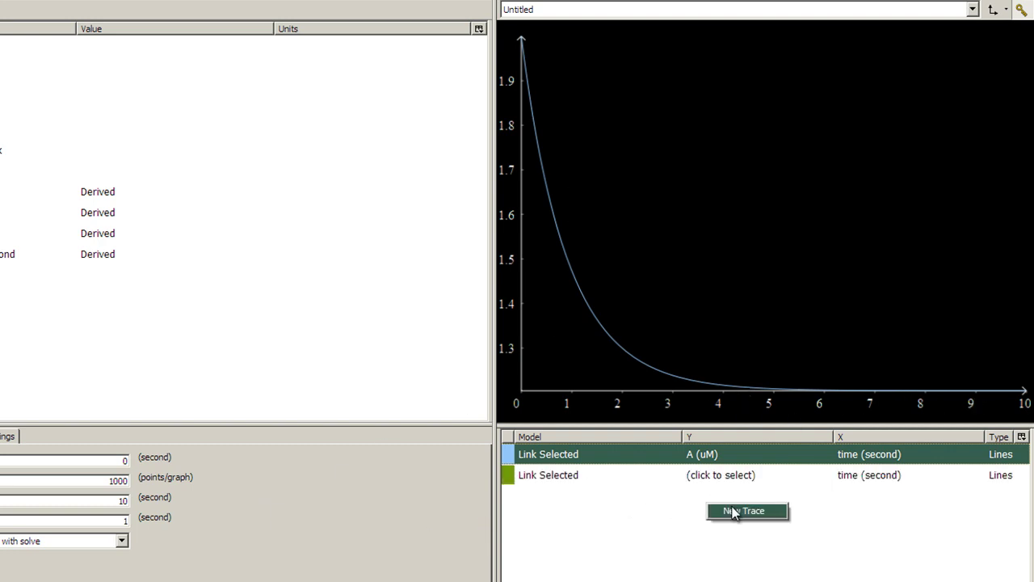
left_click(732, 512)
right_click(708, 526)
left_click(737, 535)
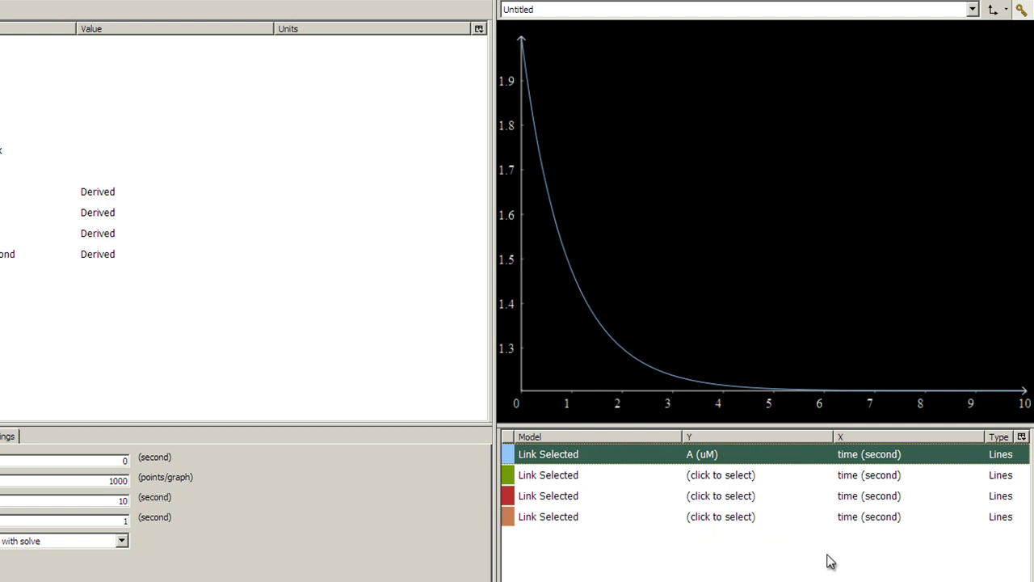
Set the Y variables of the three new traces to B, C and J from the flux component.
left_click(711, 480)
mouse_move(746, 507)
left_click(831, 520)
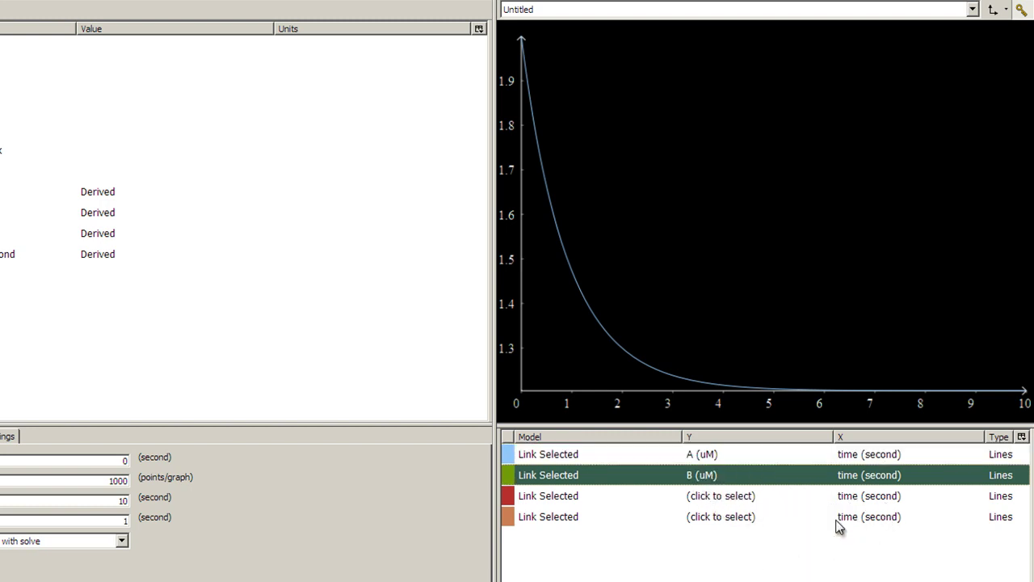
left_click(724, 500)
mouse_move(746, 529)
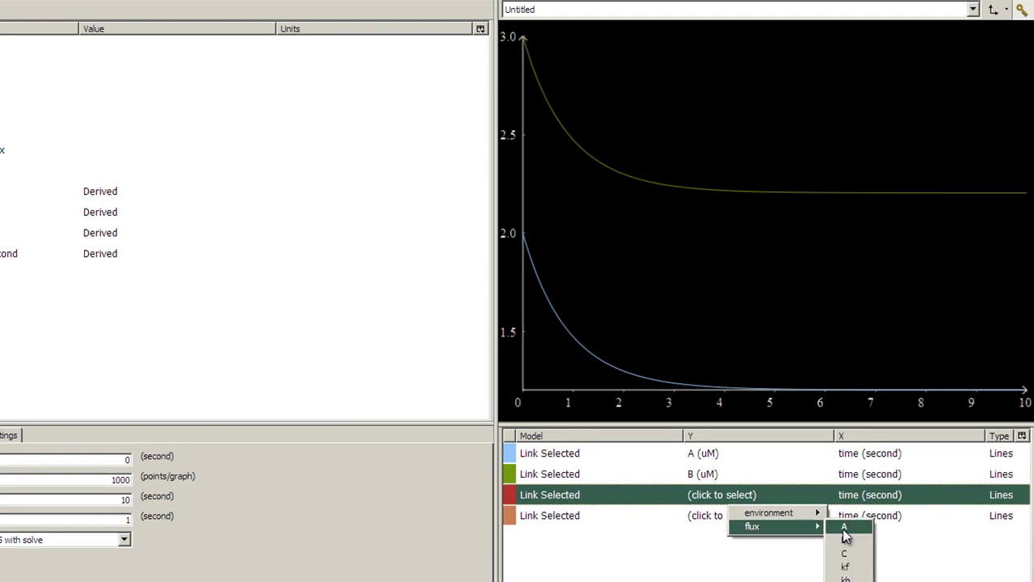
left_click(843, 556)
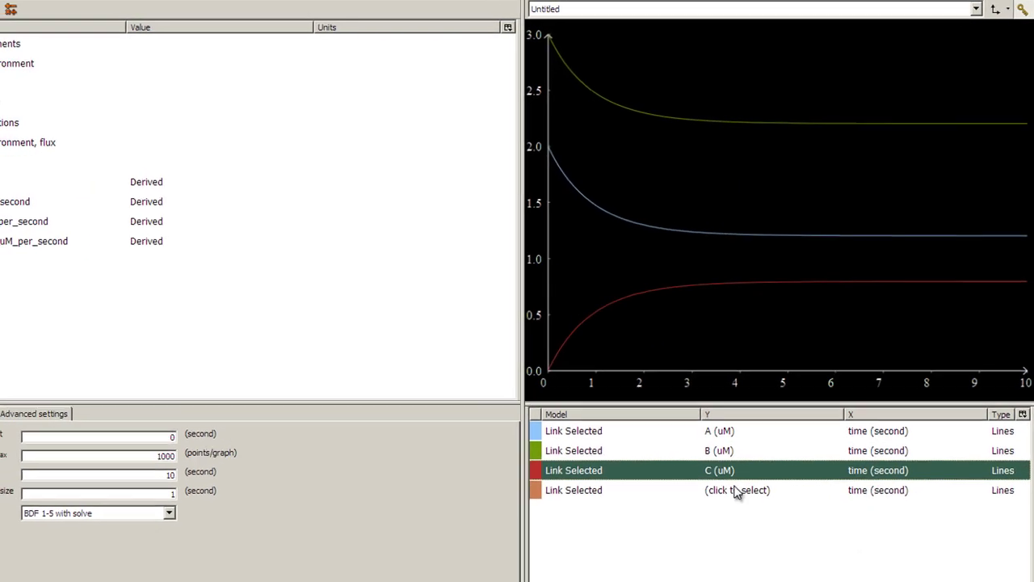
left_click(737, 491)
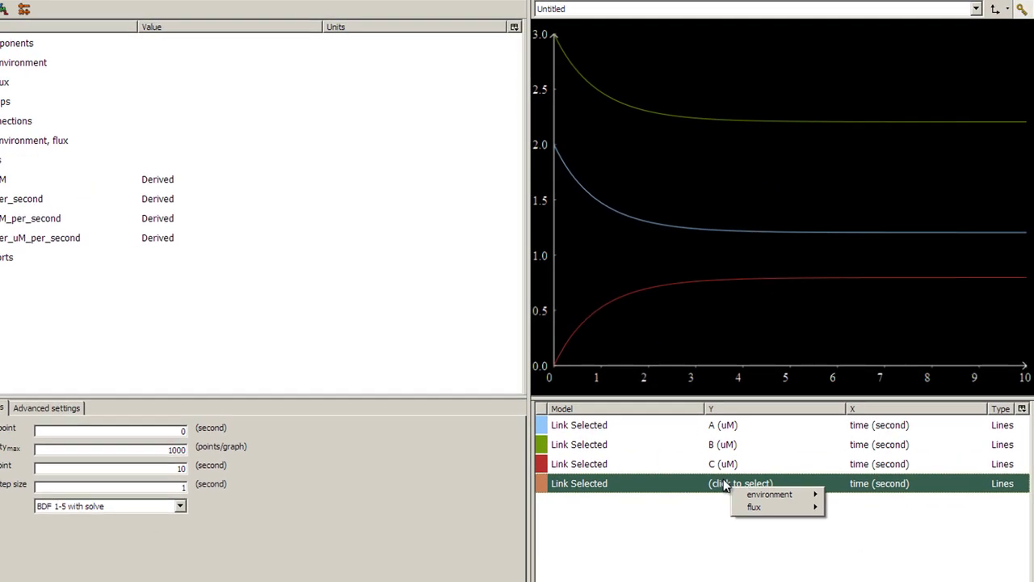
mouse_move(750, 513)
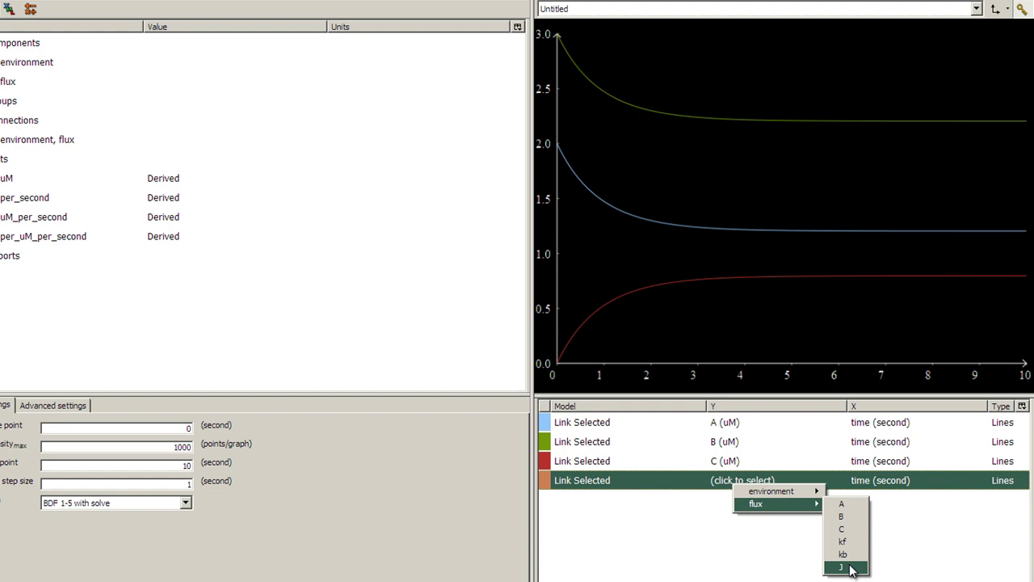
left_click(845, 567)
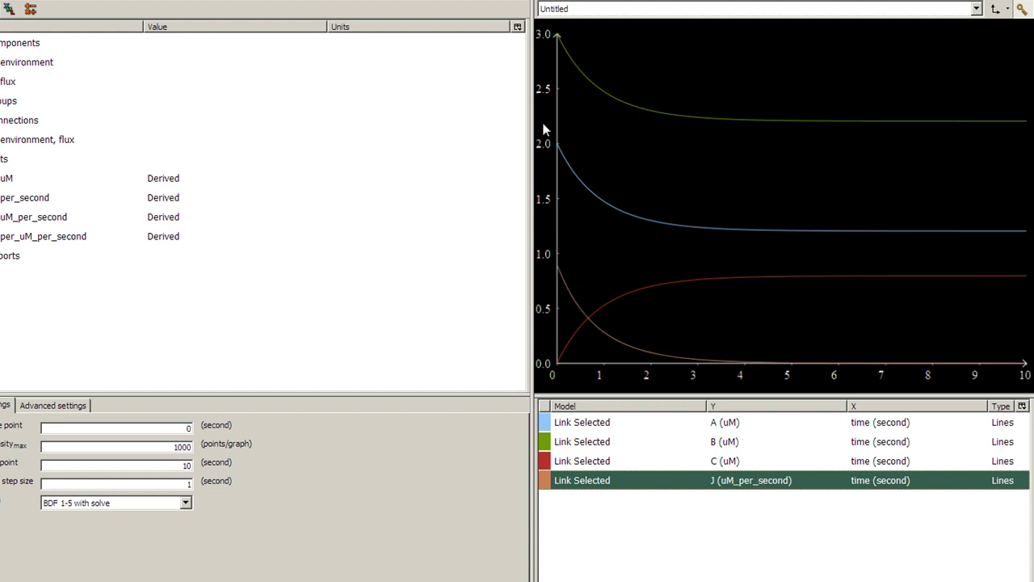
Recolour the traces: A yellow, B bright green, C red and J light cyan.
left_click(544, 422)
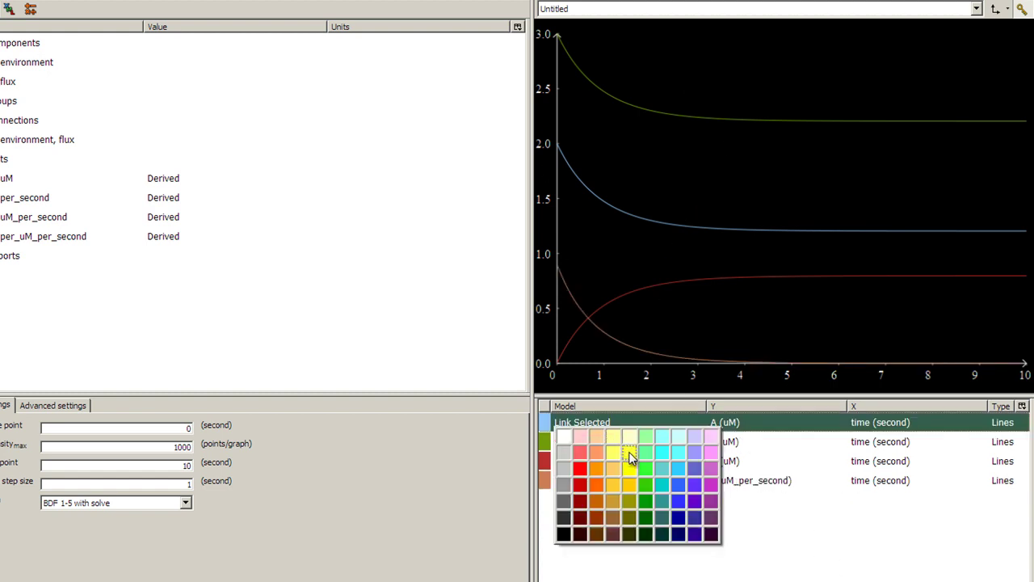
left_click(627, 453)
left_click(547, 441)
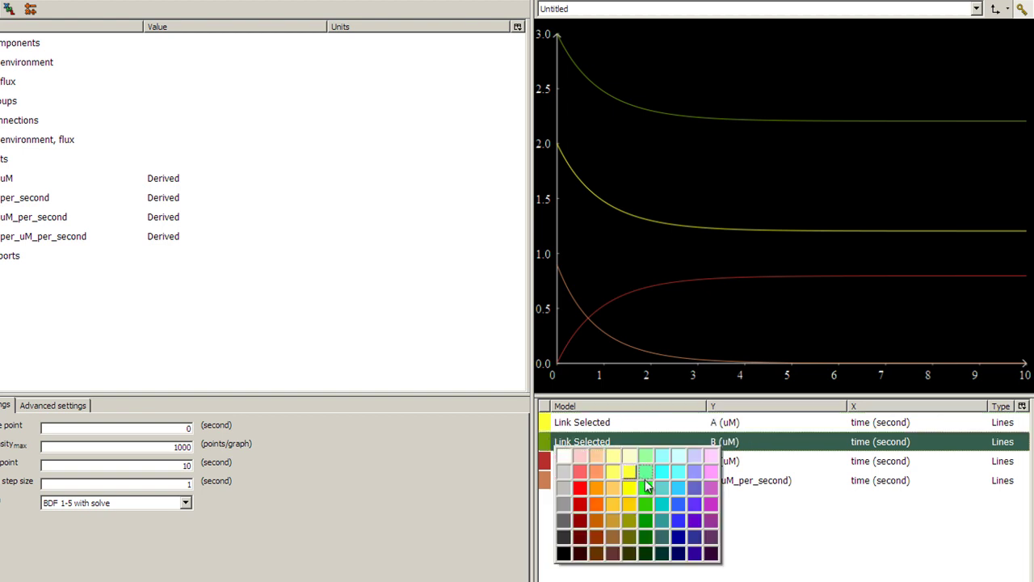
left_click(647, 486)
left_click(545, 460)
left_click(578, 509)
left_click(547, 481)
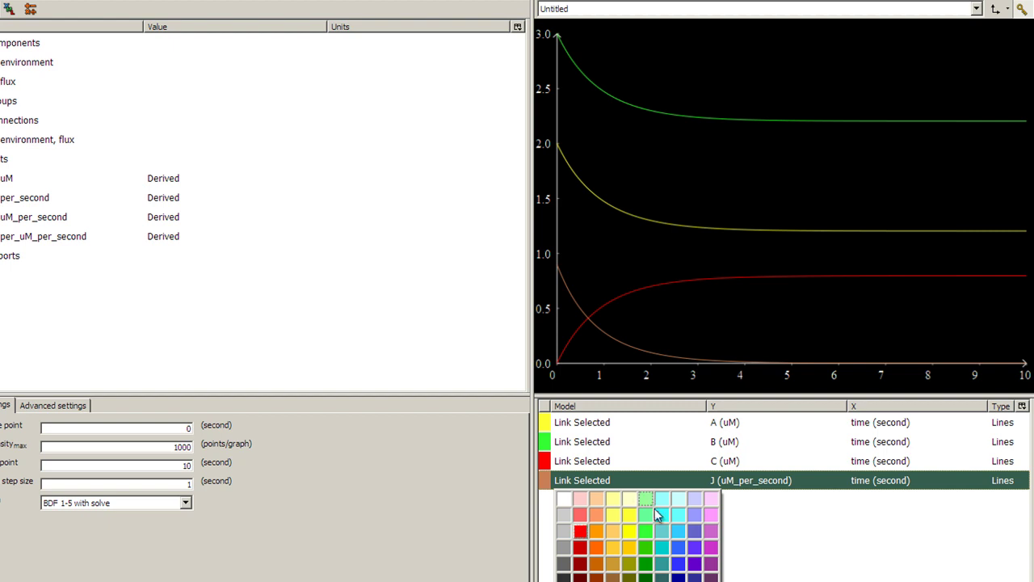
left_click(682, 513)
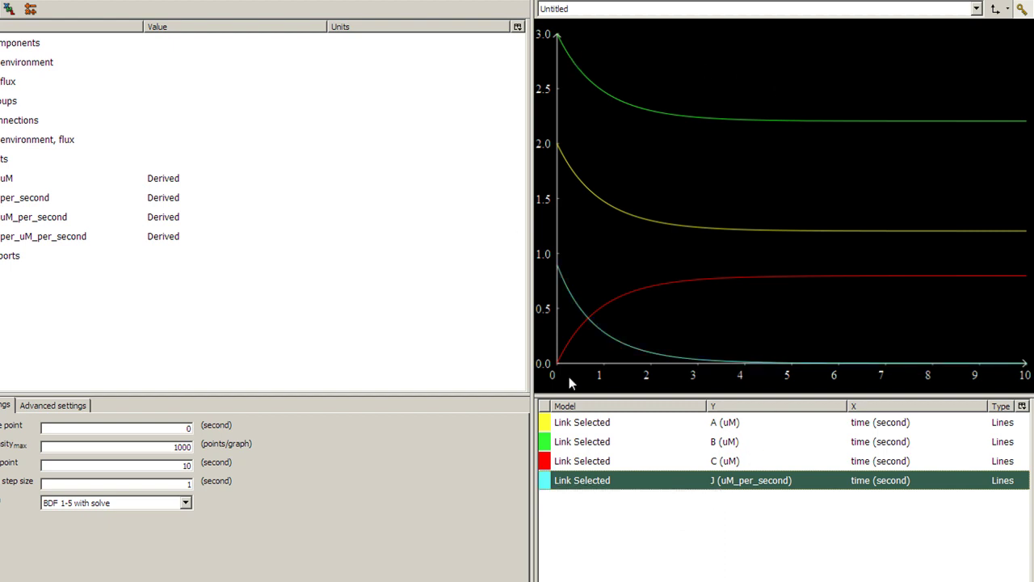